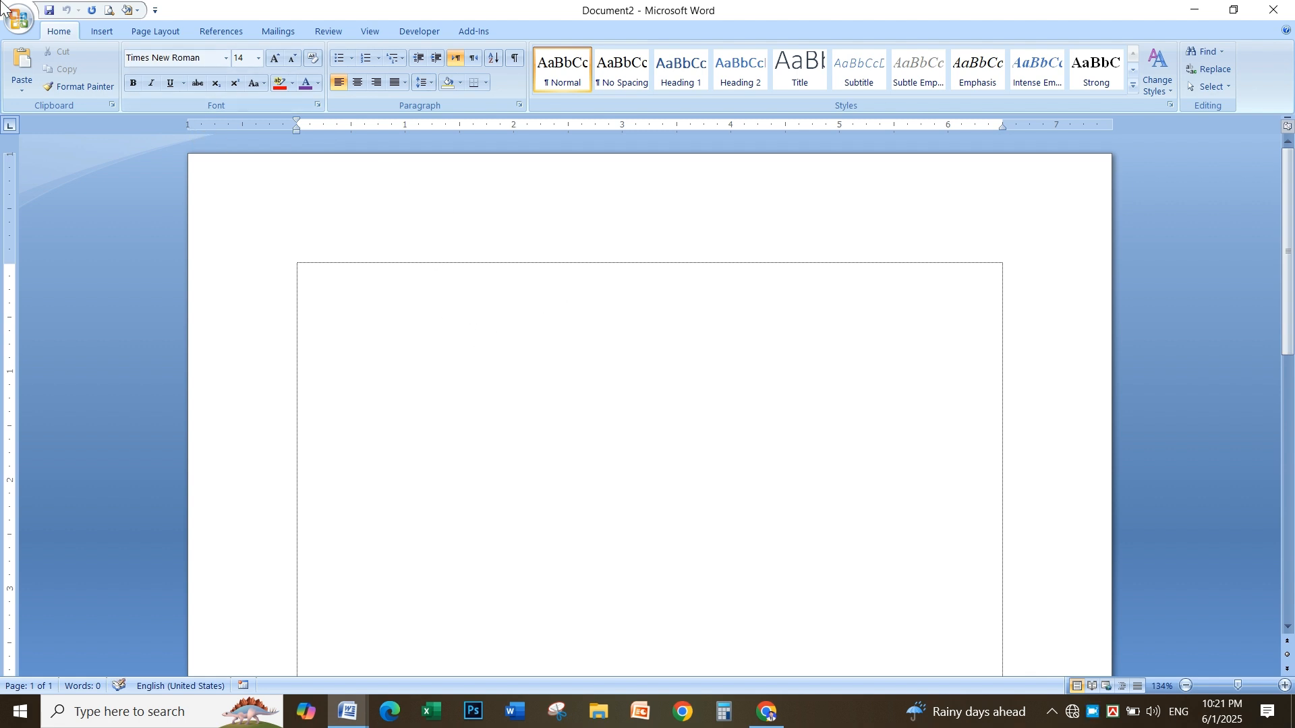
Set the page orientation to Landscape and apply the Narrow margins of 0.5" on all sides.
{"action": "left_click", "coordinate": [175, 31]}
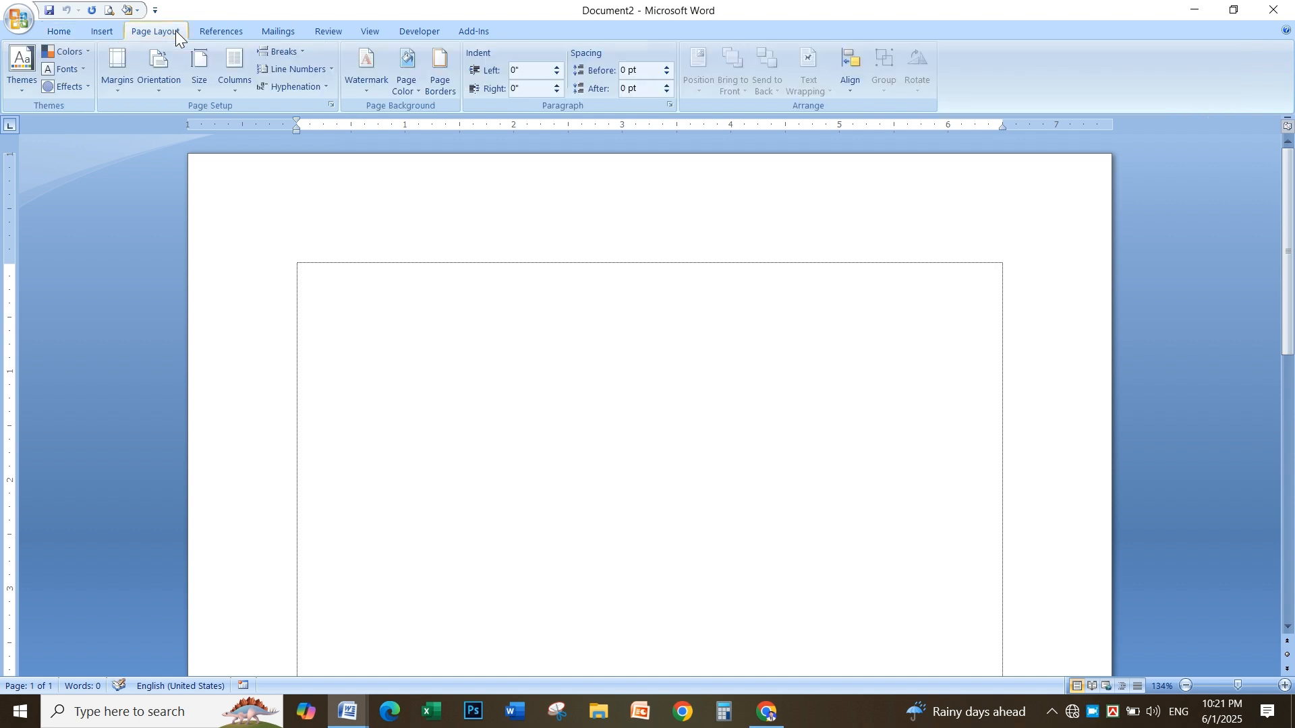
{"action": "left_click", "coordinate": [166, 77]}
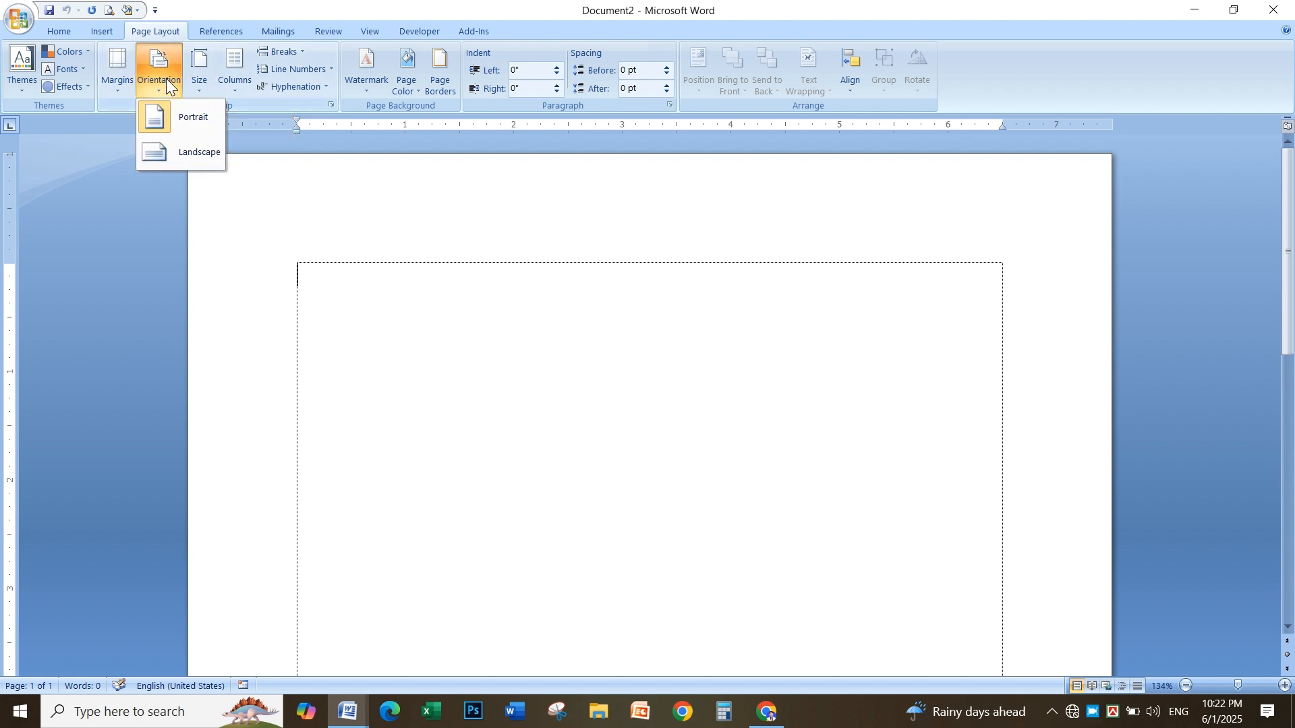
{"action": "left_click", "coordinate": [196, 152]}
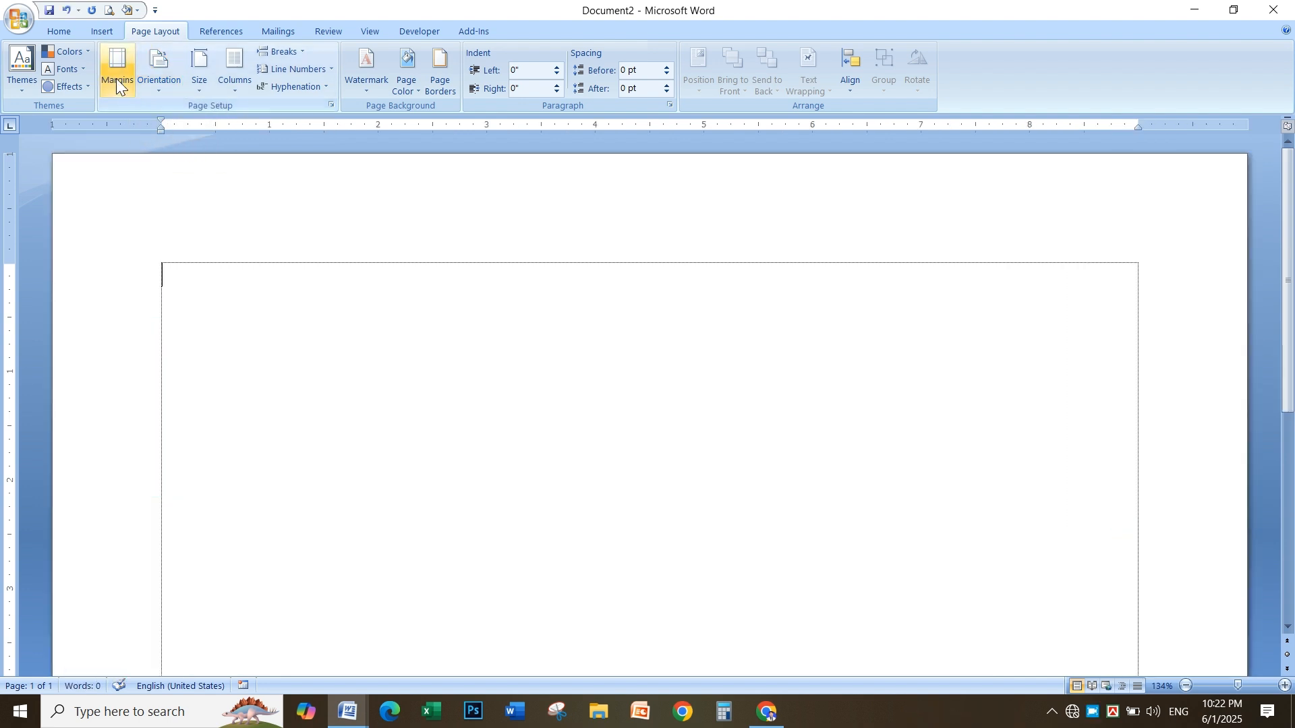
{"action": "left_click", "coordinate": [117, 79]}
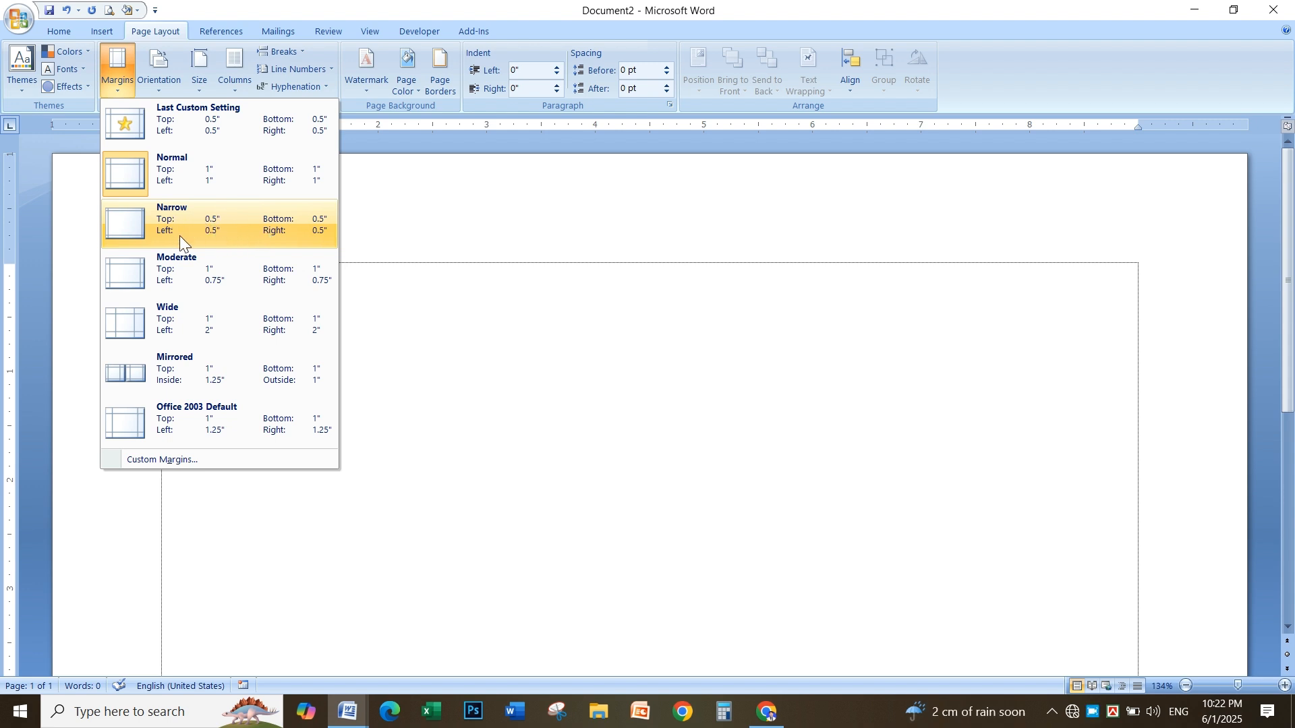
{"action": "left_click", "coordinate": [232, 238]}
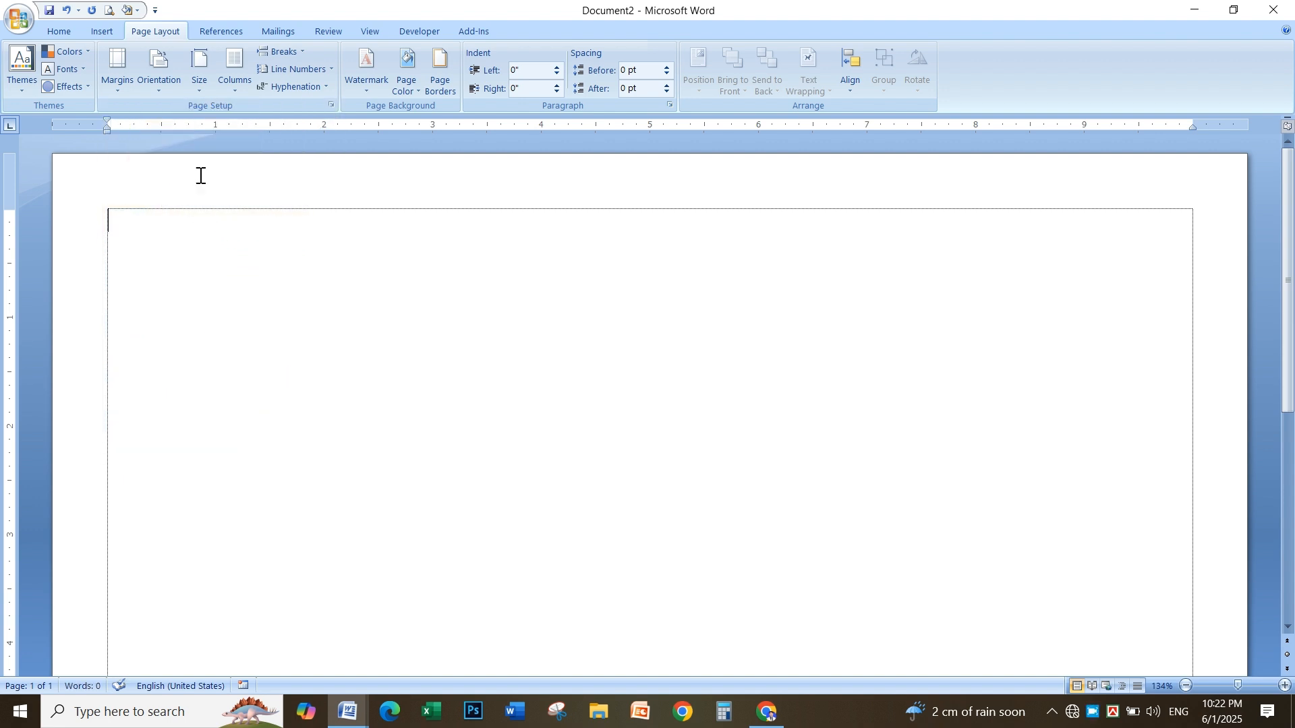
Open the full paper size settings and choose Custom size as the paper size.
{"action": "left_click", "coordinate": [204, 80]}
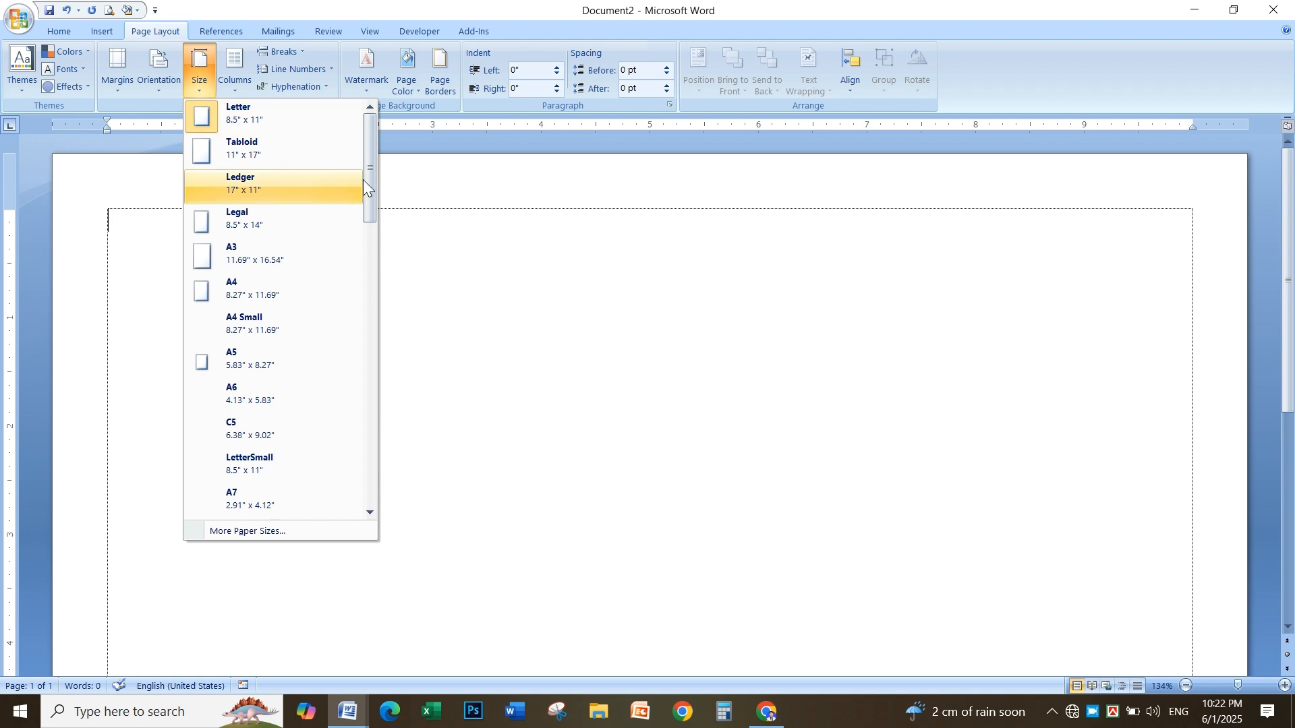
{"action": "mouse_move", "coordinate": [370, 187]}
{"action": "left_mouse_down"}
{"action": "mouse_move", "coordinate": [379, 483]}
{"action": "mouse_move", "coordinate": [386, 288]}
{"action": "mouse_move", "coordinate": [357, 171]}
{"action": "left_mouse_up"}
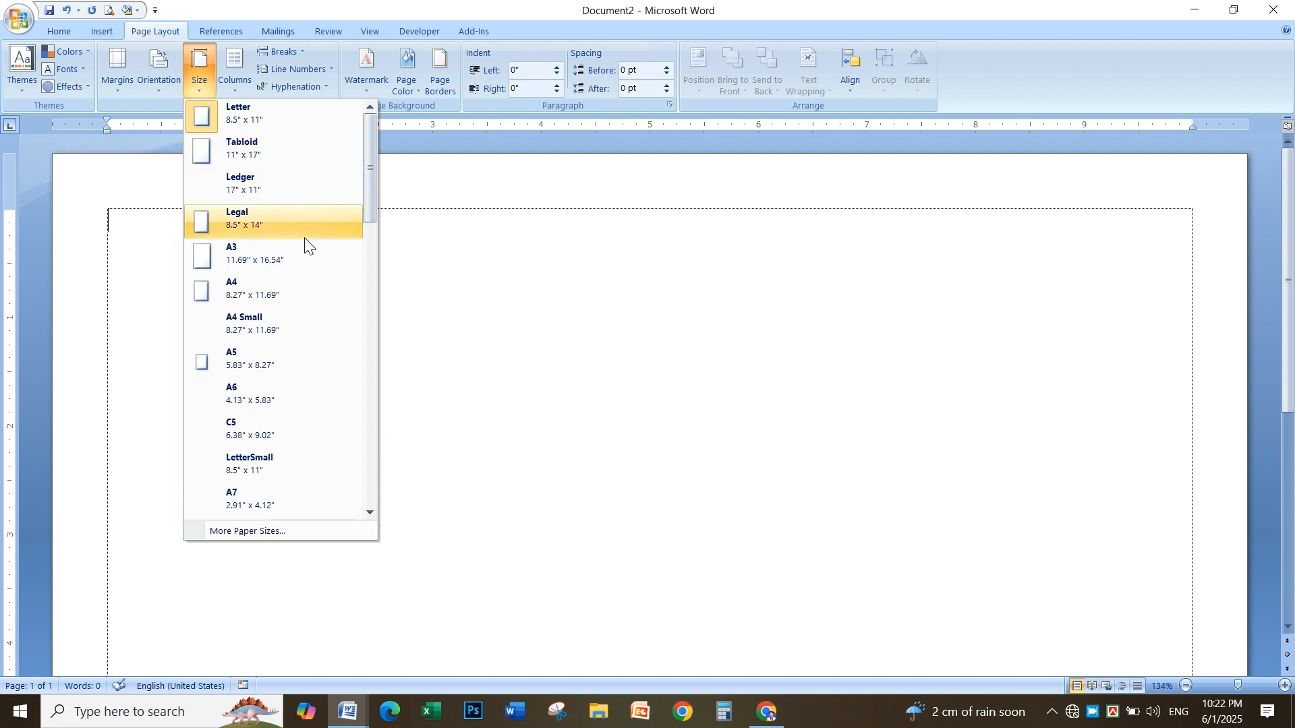
{"action": "left_click_drag", "start_coordinate": [367, 194], "coordinate": [377, 391]}
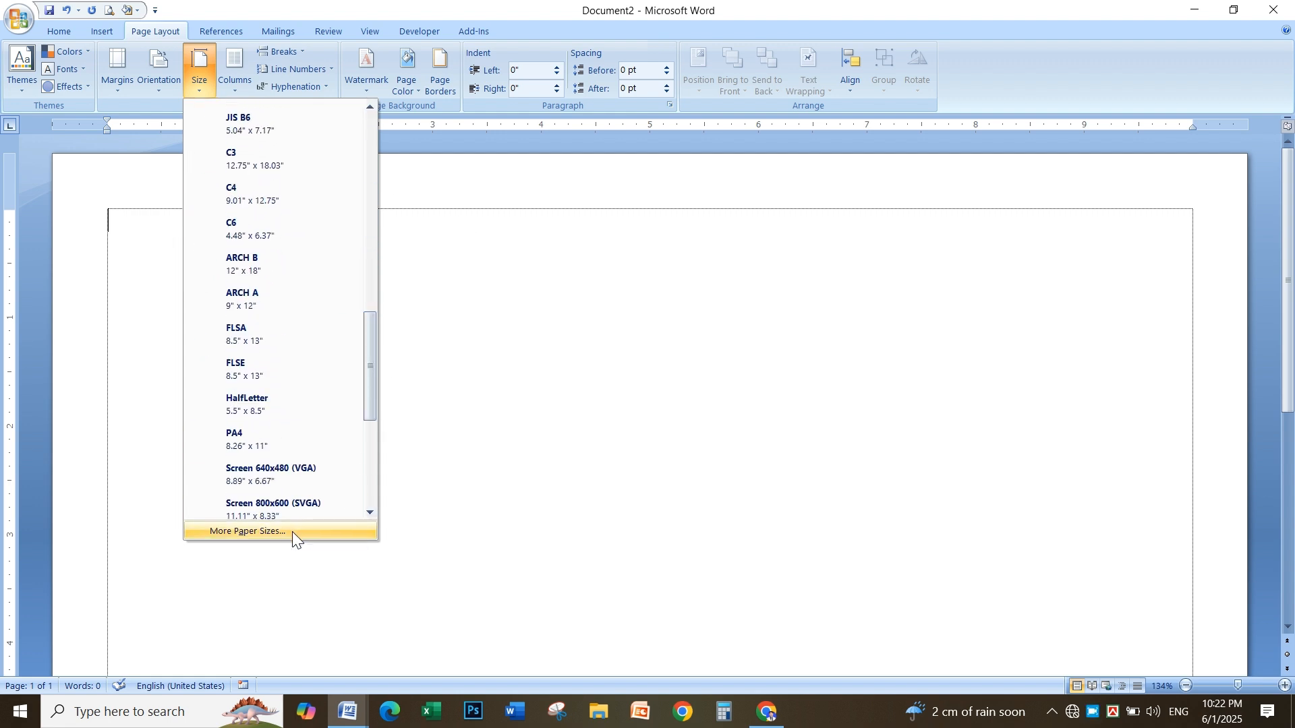
{"action": "left_click", "coordinate": [293, 531]}
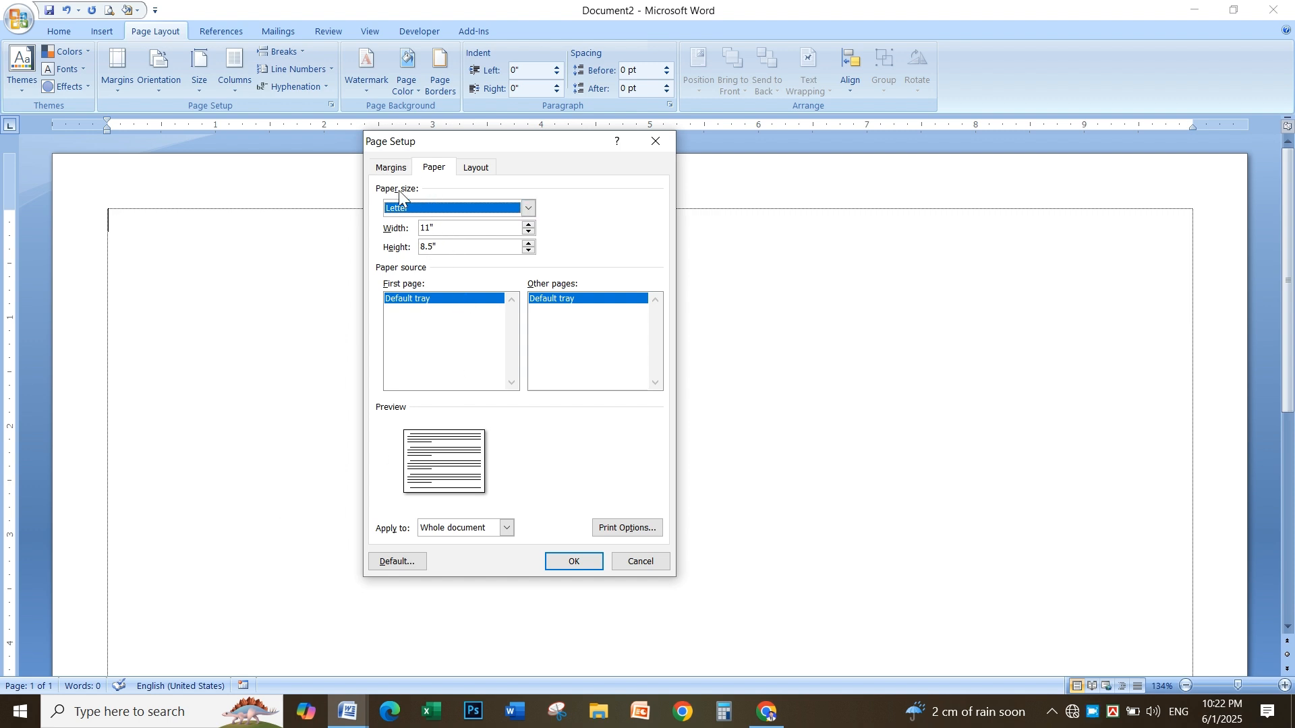
{"action": "left_click", "coordinate": [432, 208]}
{"action": "scroll", "coordinate": [439, 256], "scroll_direction": "down", "scroll_amount": 10}
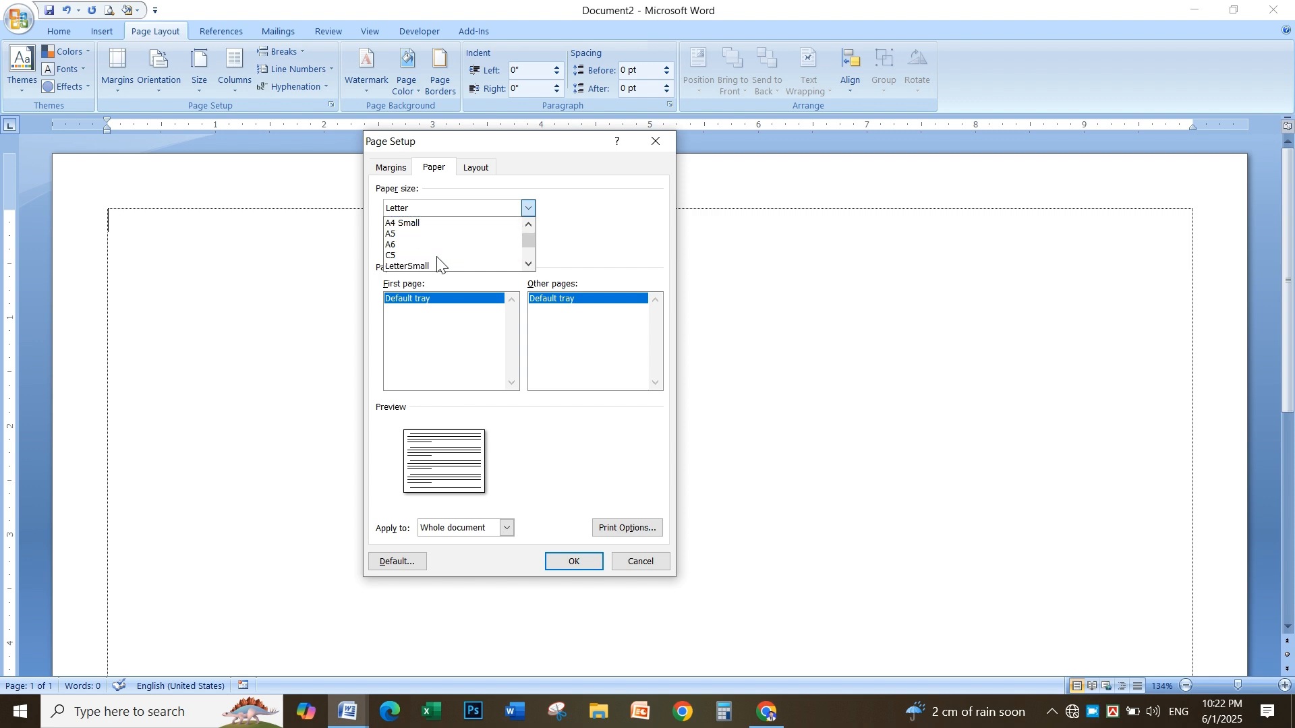
{"action": "scroll", "coordinate": [433, 263], "scroll_direction": "down", "scroll_amount": 10}
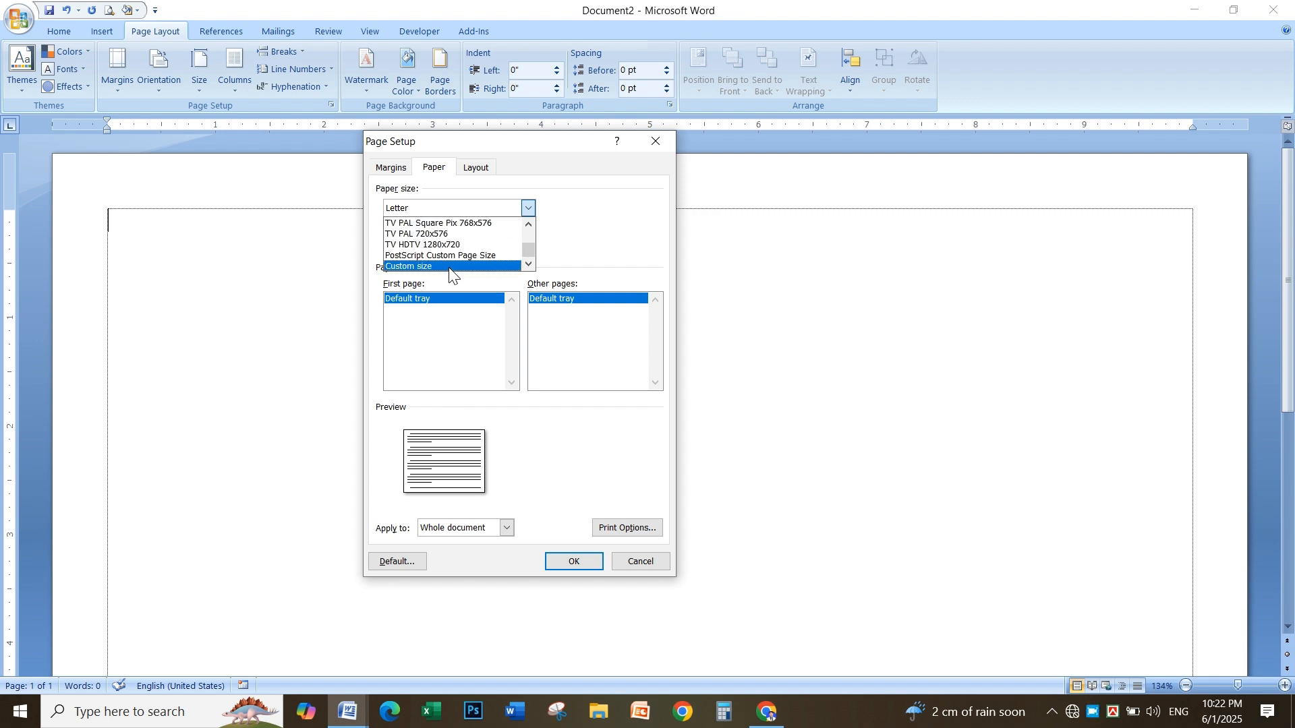
{"action": "left_click", "coordinate": [449, 267]}
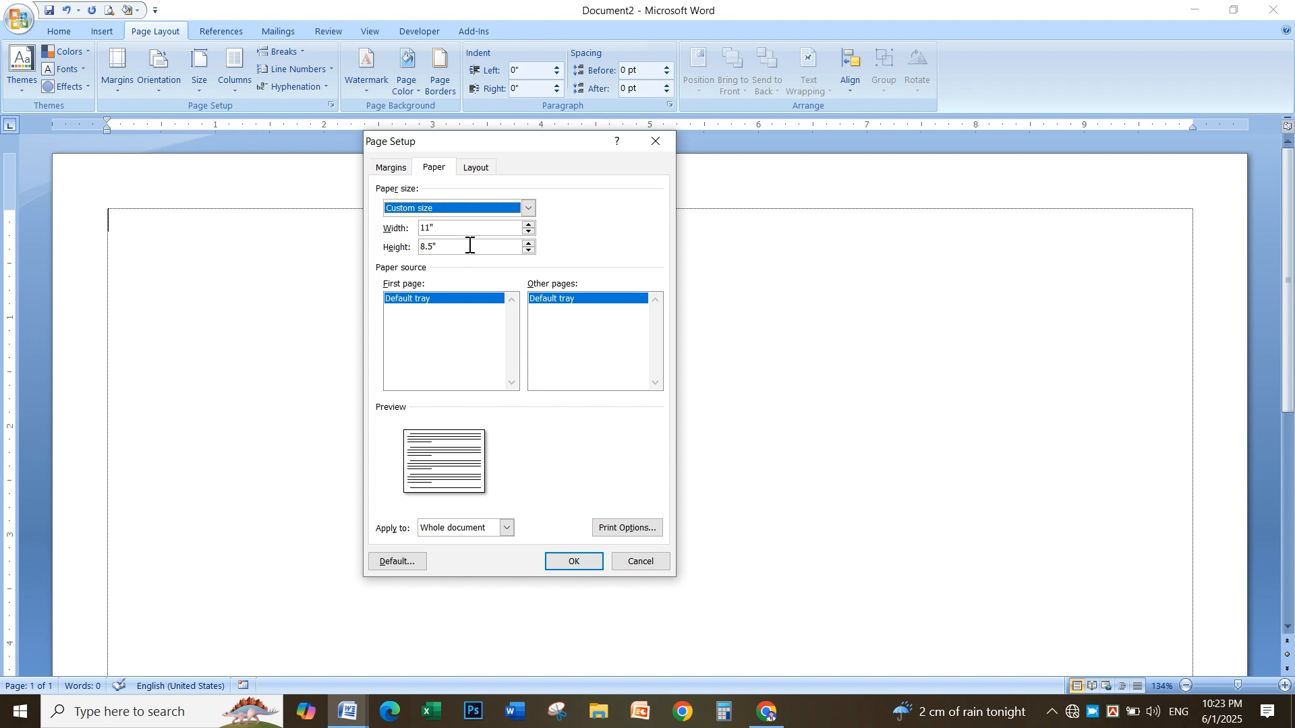
Set the custom paper to 4.2" high and 6.2" wide and apply the page setup to the whole document.
{"action": "left_click", "coordinate": [396, 246]}
{"action": "type", "text": "4"}
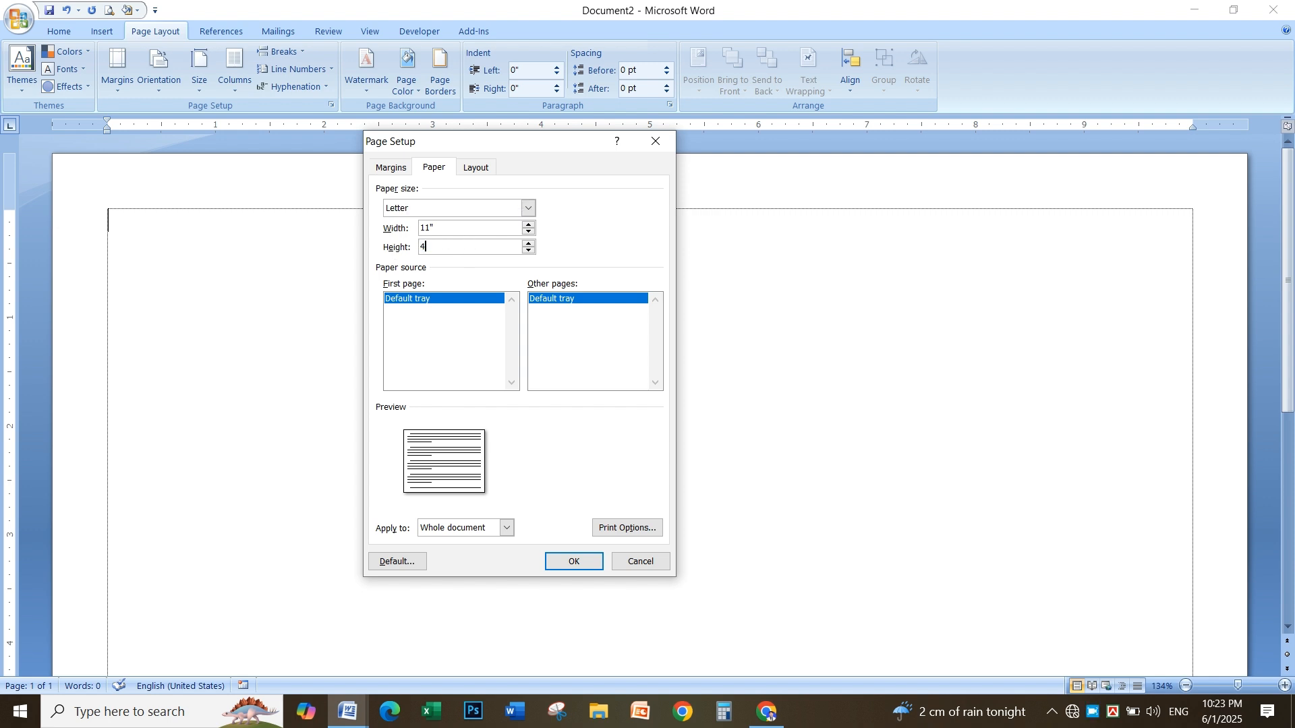
{"action": "type", "text": ".2"}
{"action": "left_click", "coordinate": [414, 225]}
{"action": "left_click_drag", "start_coordinate": [416, 225], "coordinate": [369, 225]}
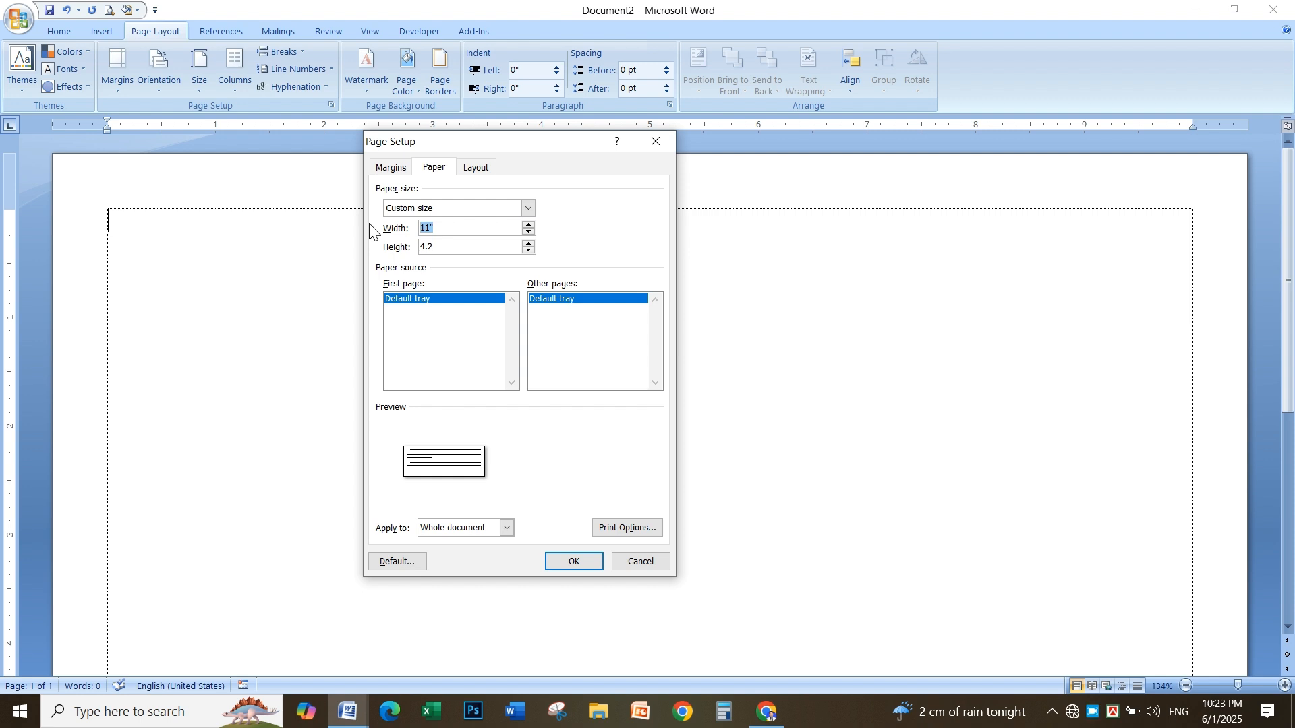
{"action": "type", "text": "6.2"}
{"action": "left_click", "coordinate": [396, 166]}
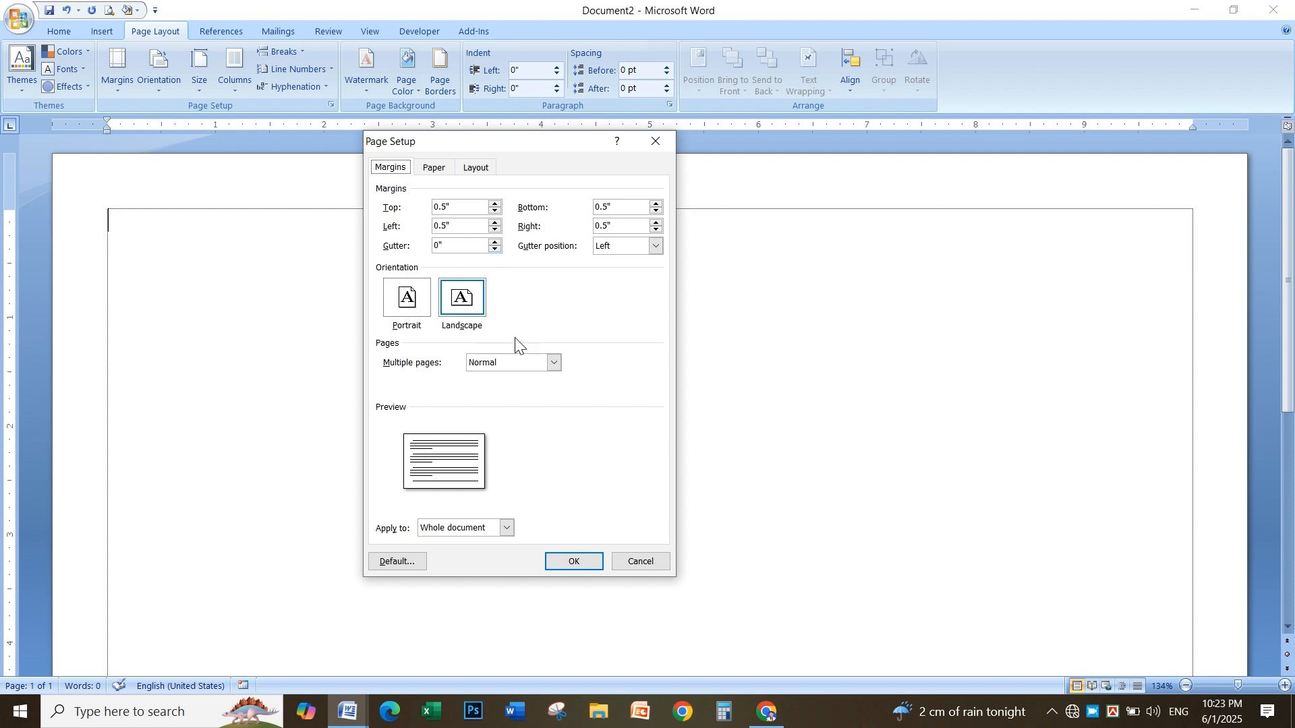
{"action": "left_click", "coordinate": [575, 562]}
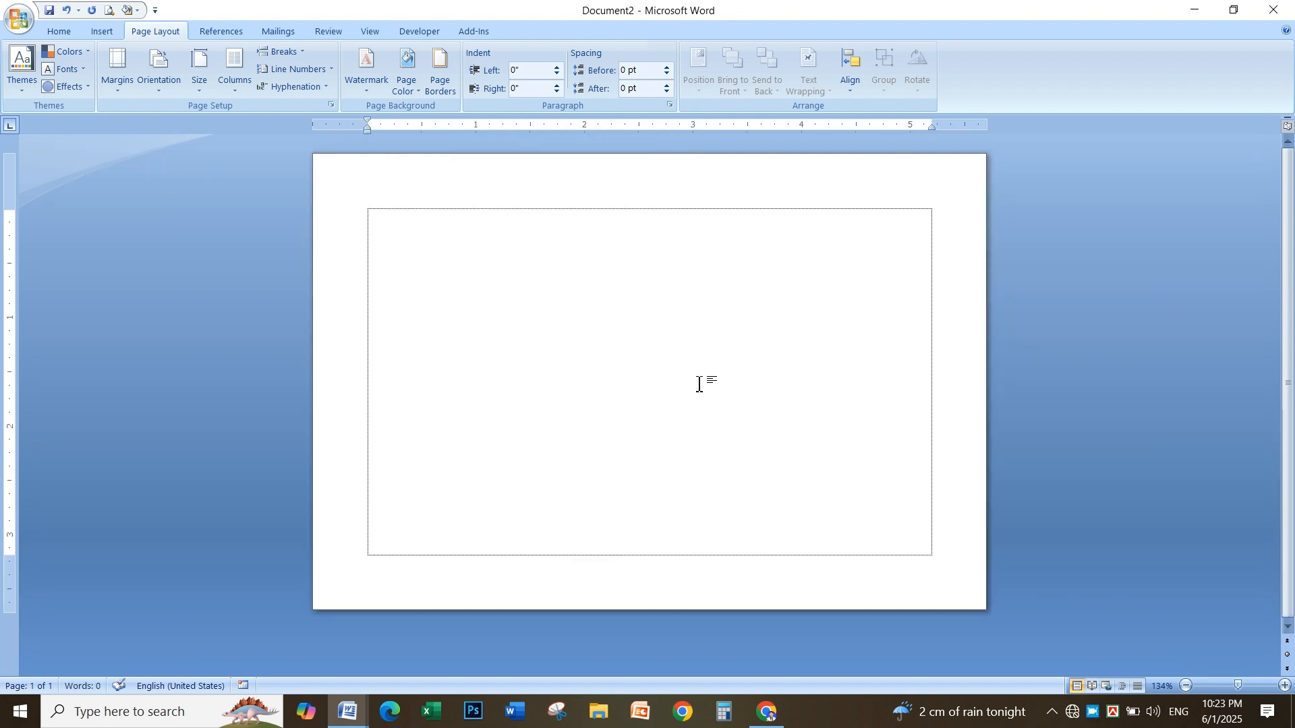
Write the heading "বিসমিলাহির রাহমানির রাহিম" in the SutonnyMJ font on the first line of the page.
{"action": "scroll", "coordinate": [745, 359], "scroll_direction": "up", "scroll_amount": 3, "text": "ctrl"}
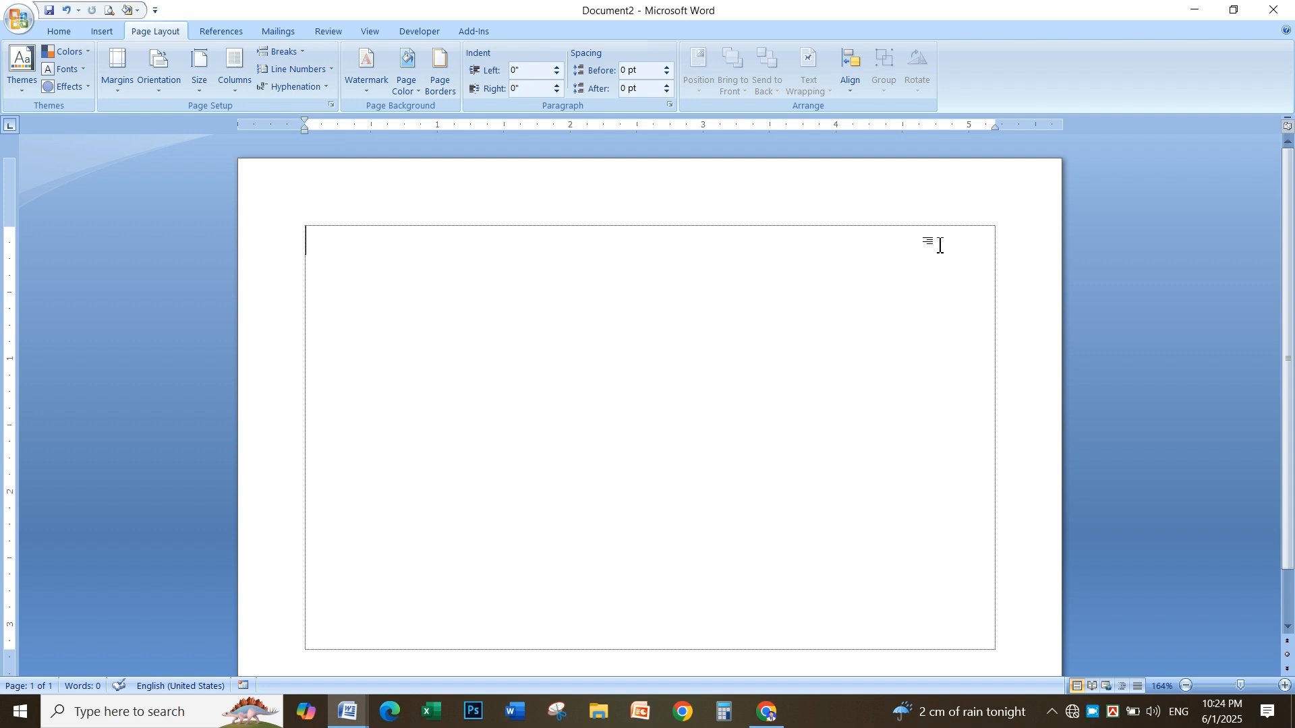
{"action": "scroll", "coordinate": [620, 259], "scroll_direction": "up", "scroll_amount": 2, "text": "ctrl"}
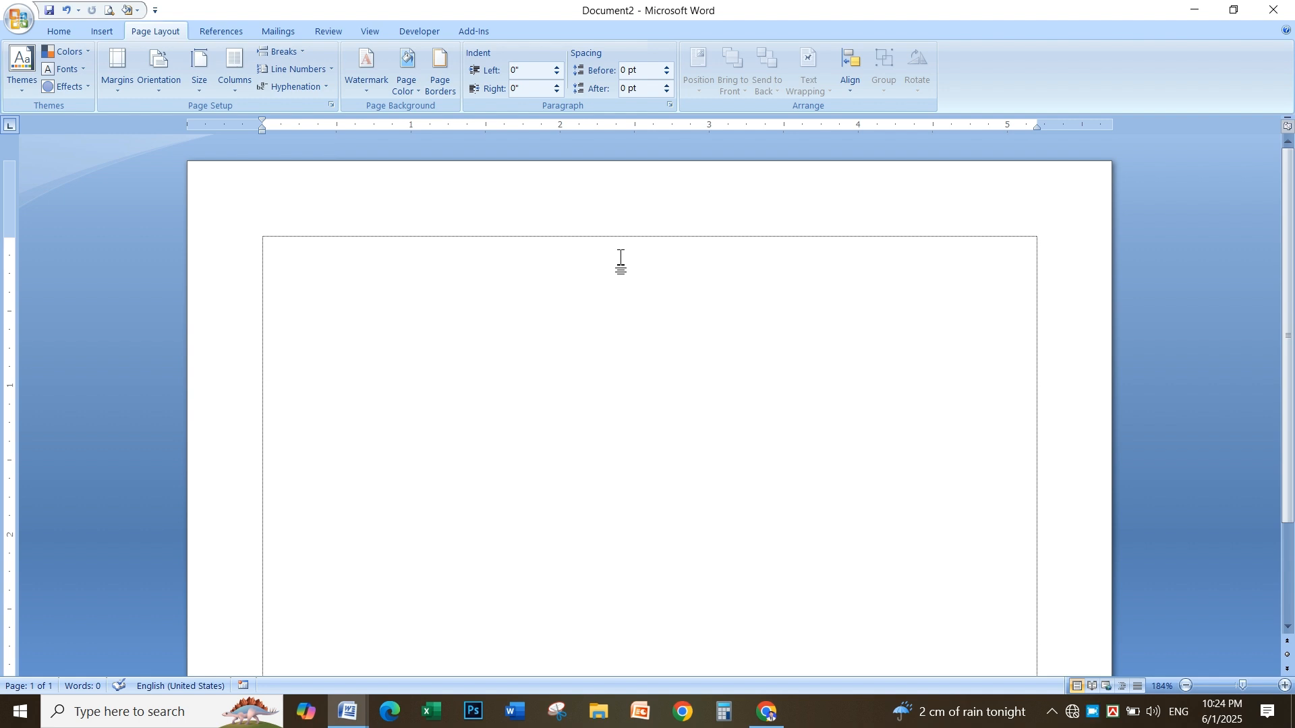
{"action": "left_click", "coordinate": [60, 32]}
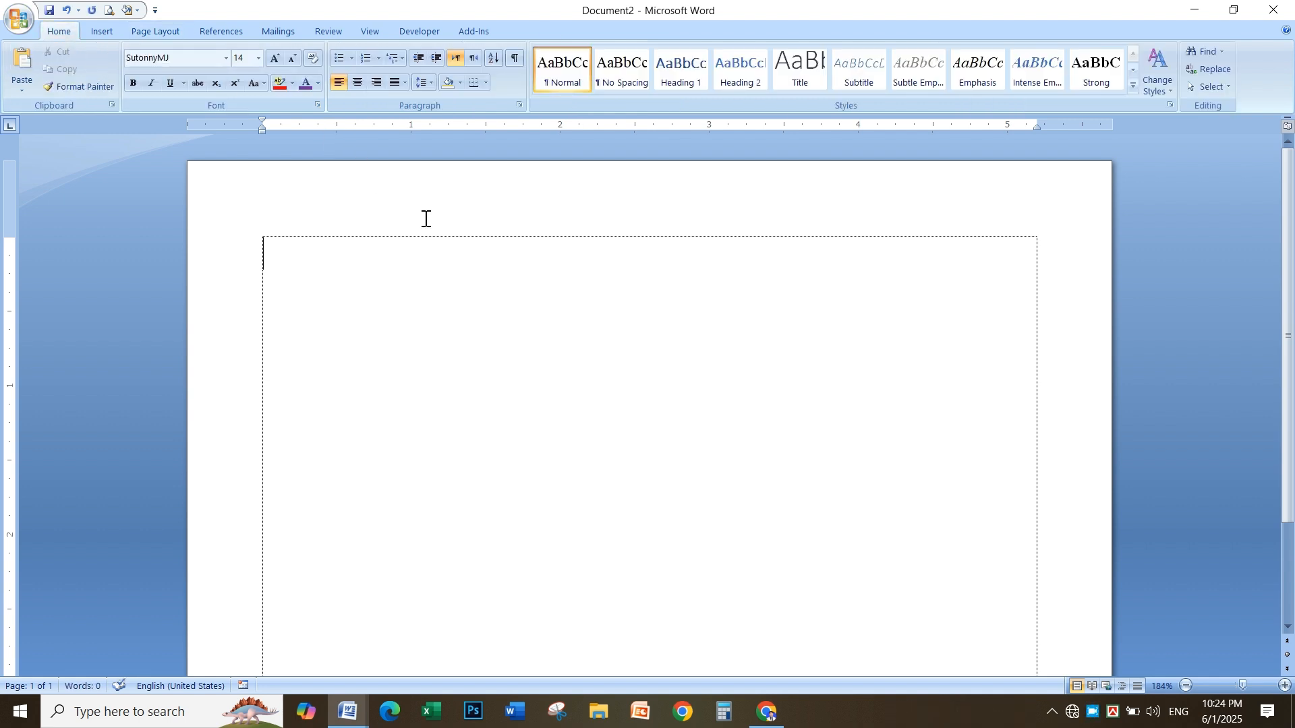
{"action": "scroll", "coordinate": [432, 227], "scroll_direction": "up", "scroll_amount": 1}
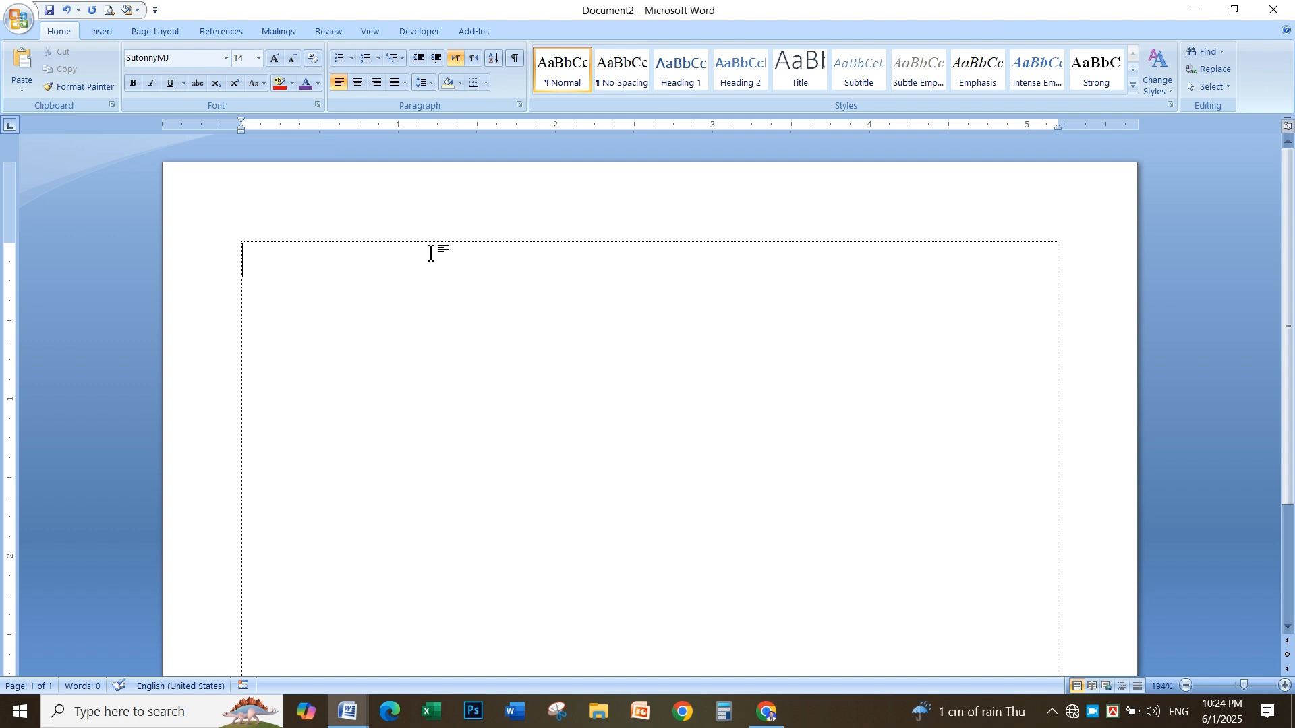
{"action": "type", "text": "dfv"}
{"action": "key", "text": "BackSpace"}
{"action": "key", "text": "BackSpace"}
{"action": "key", "text": "BackSpace"}
{"action": "type", "text": "wemwgjAv"}
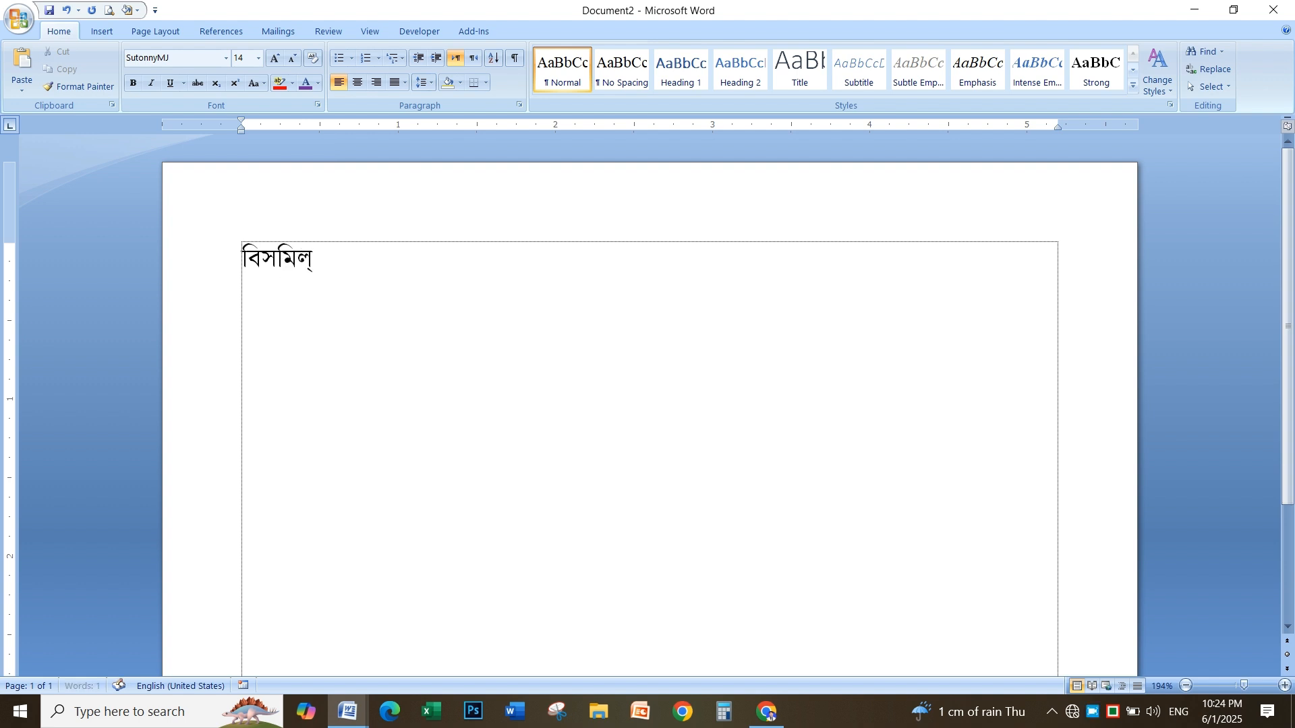
{"action": "key", "text": "BackSpace"}
{"action": "key", "text": "BackSpace"}
{"action": "type", "text": "vwni ivngvwbi ivwng"}
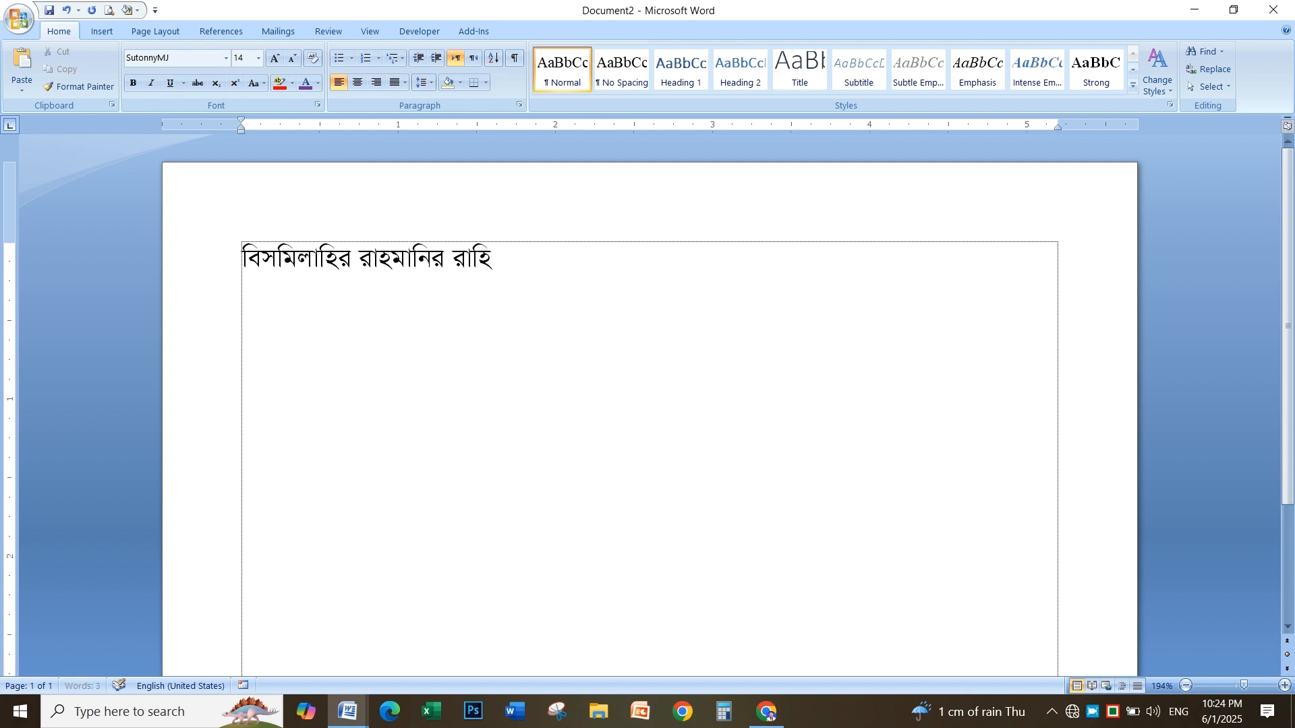
Add a hasanta after স in the heading's first word and centre the heading line.
{"action": "left_click", "coordinate": [274, 248]}
{"action": "type", "text": "g"}
{"action": "key", "text": "ctrl+e"}
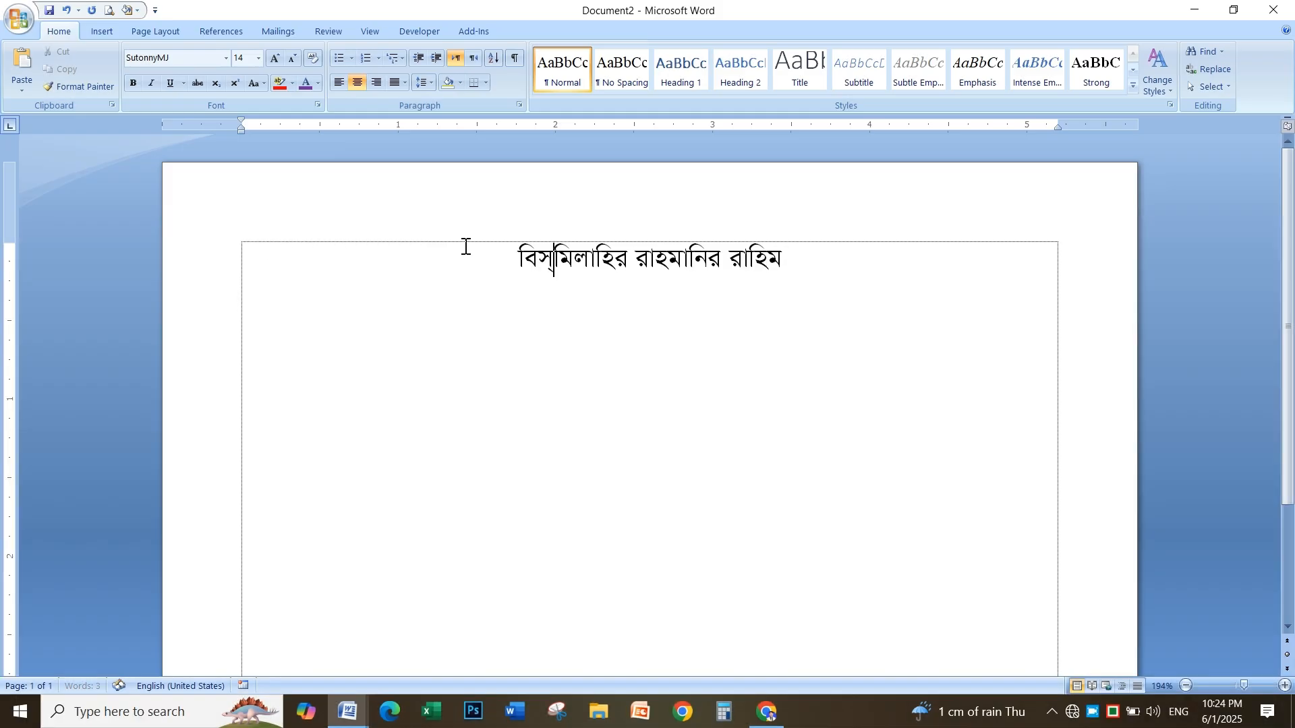
Add the title "শুভ হালখাতা" on a new line below the heading.
{"action": "left_click", "coordinate": [831, 266]}
{"action": "key", "text": "Return"}
{"action": "type", "text": "শুভ এঃ"}
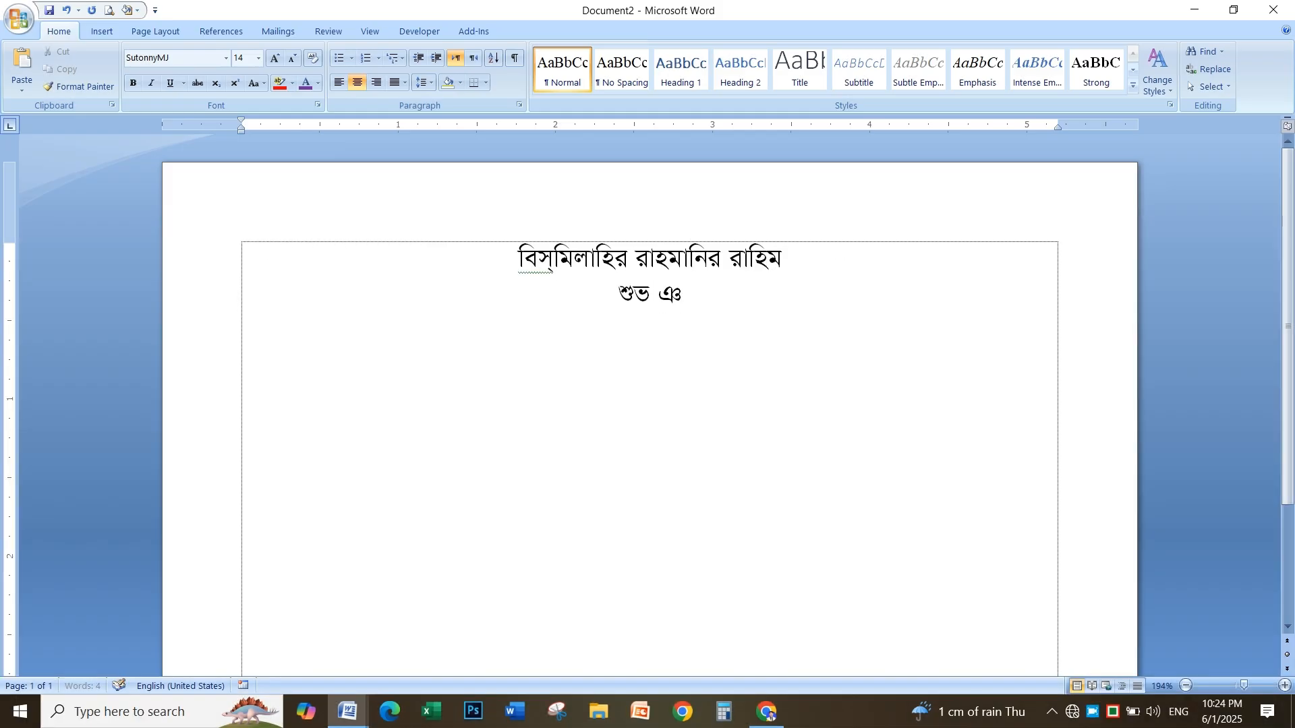
{"action": "type", "text": "হালখাতা"}
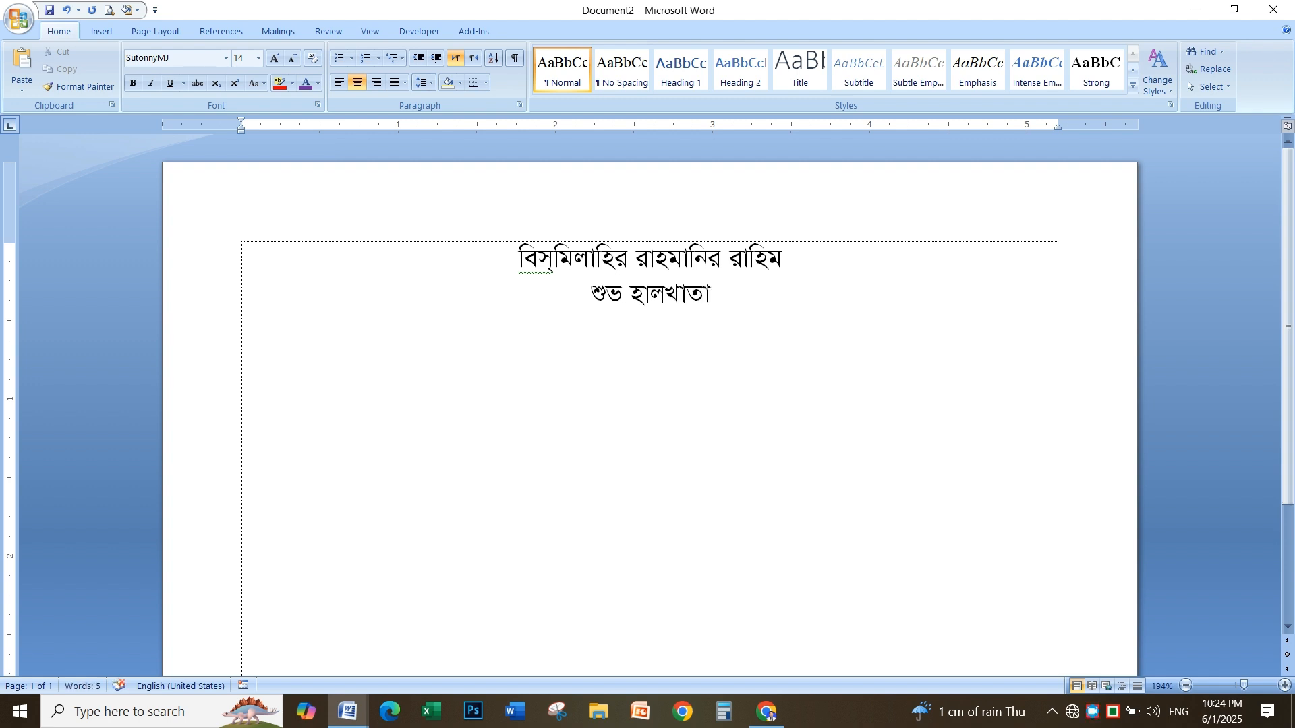
Add the quotation “লক্ষ টাকা দান করার চেয়ে এক টাকা ঋন পরিশোধ করা উত্তম” on a new line below the title.
{"action": "key", "text": "Return"}
{"action": "type", "text": "“লক্ষ টাকা দান"}
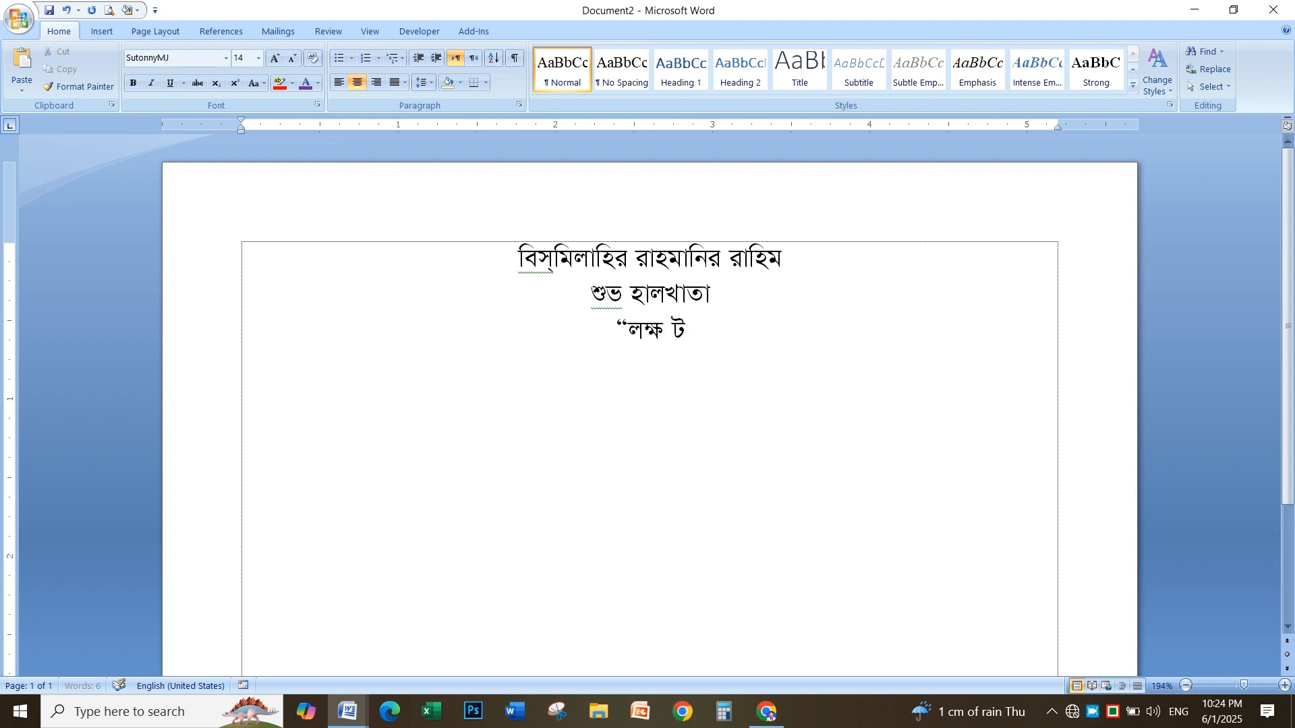
{"action": "type", "text": " ক"}
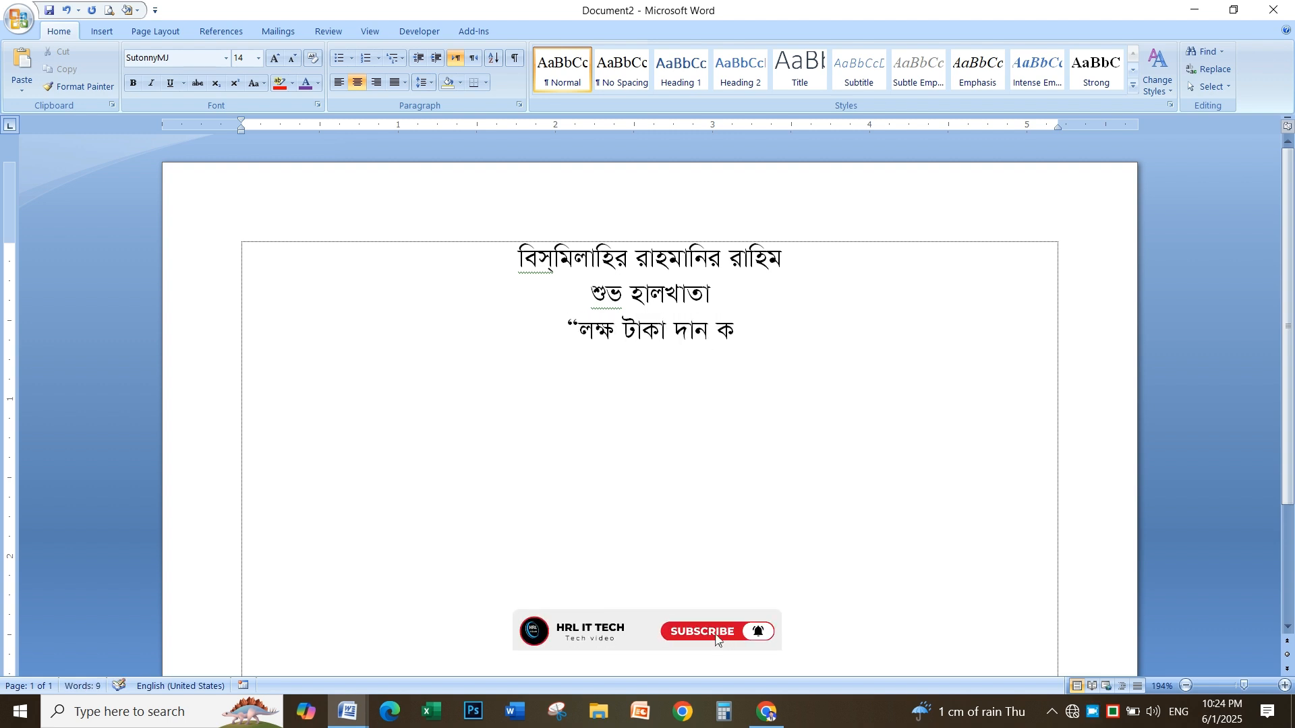
{"action": "type", "text": "রার চেয়ে"}
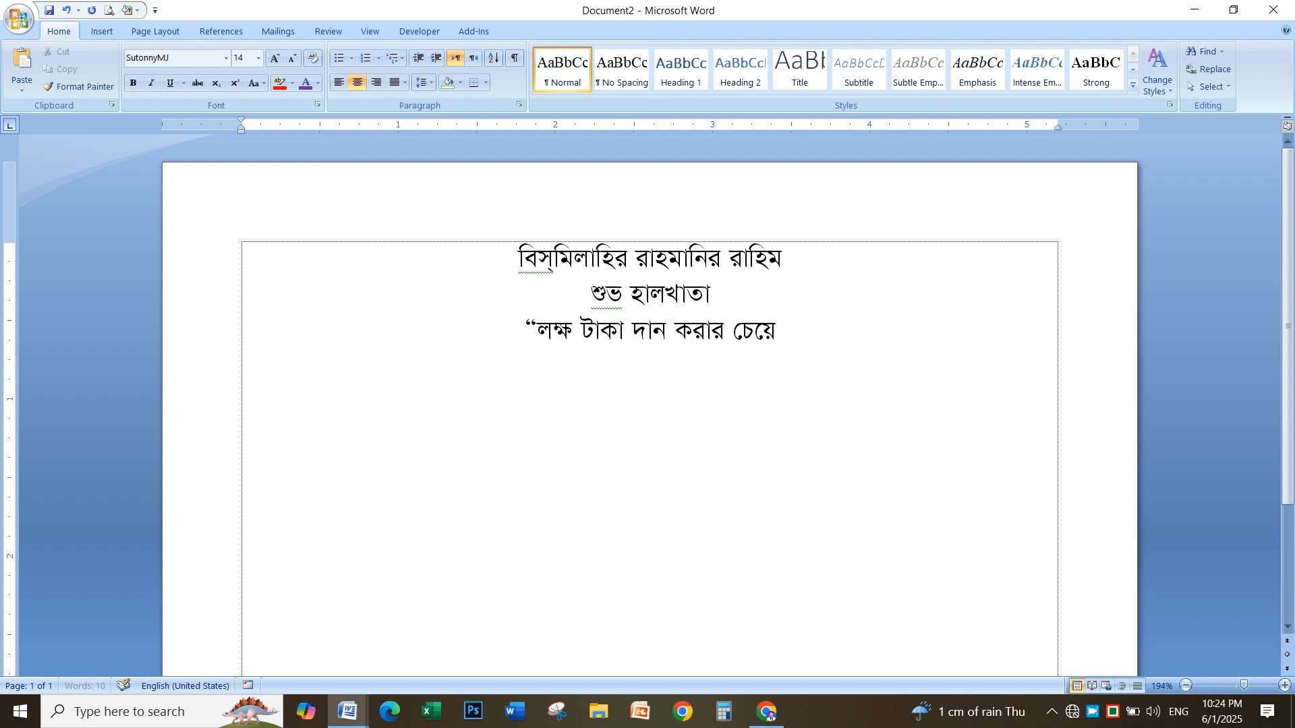
{"action": "type", "text": " এক টাকা"}
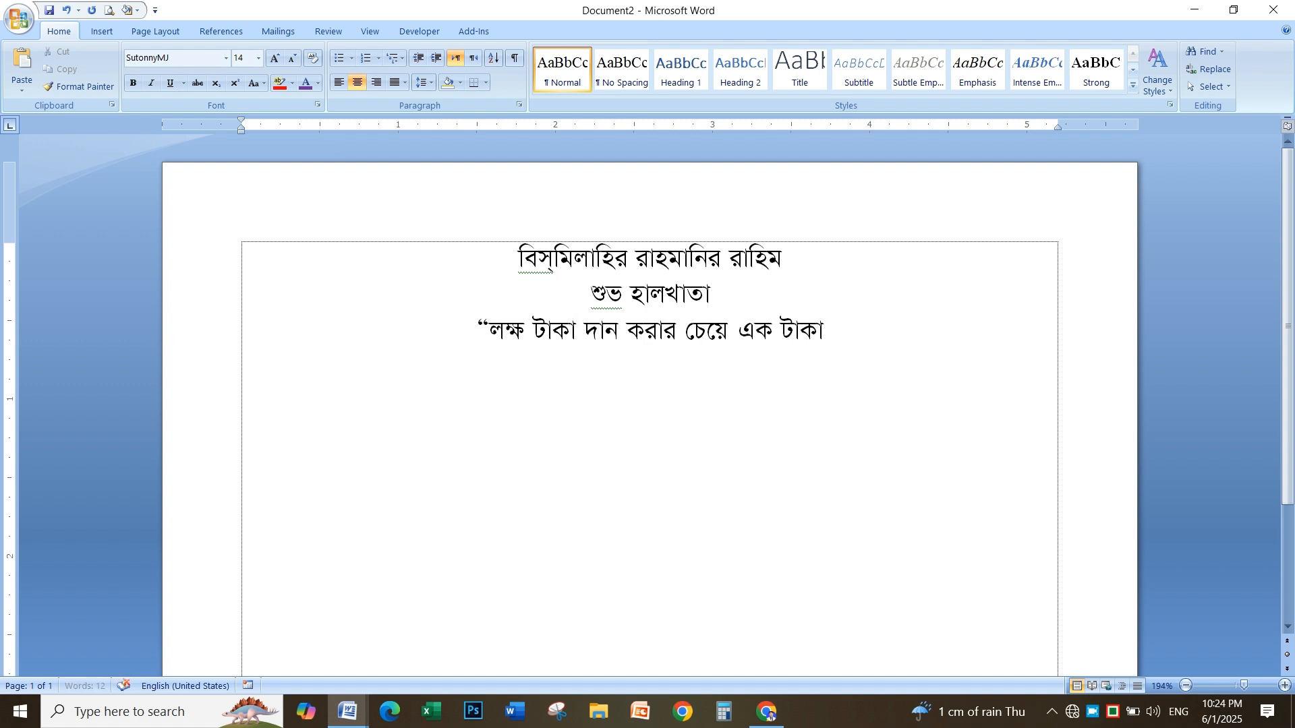
{"action": "type", "text": " ঋণ"}
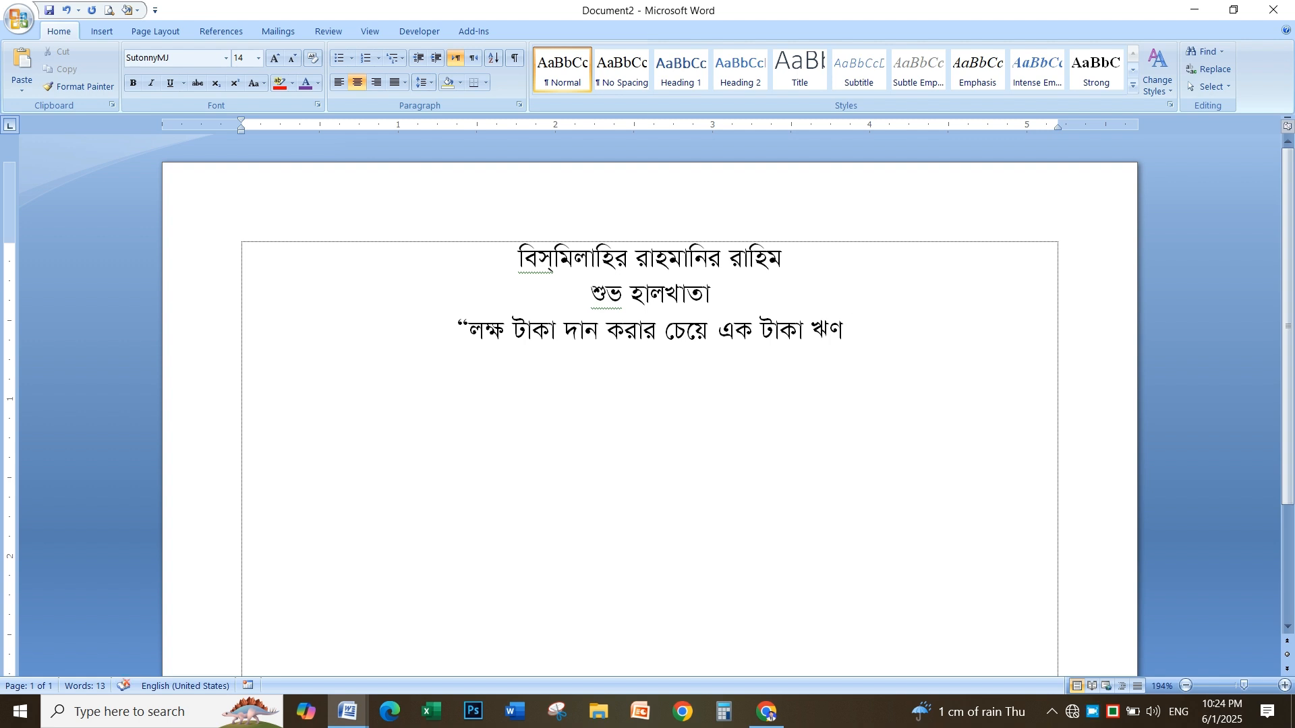
{"action": "key", "text": "BackSpace"}
{"action": "key", "text": "BackSpace"}
{"action": "type", "text": "প"}
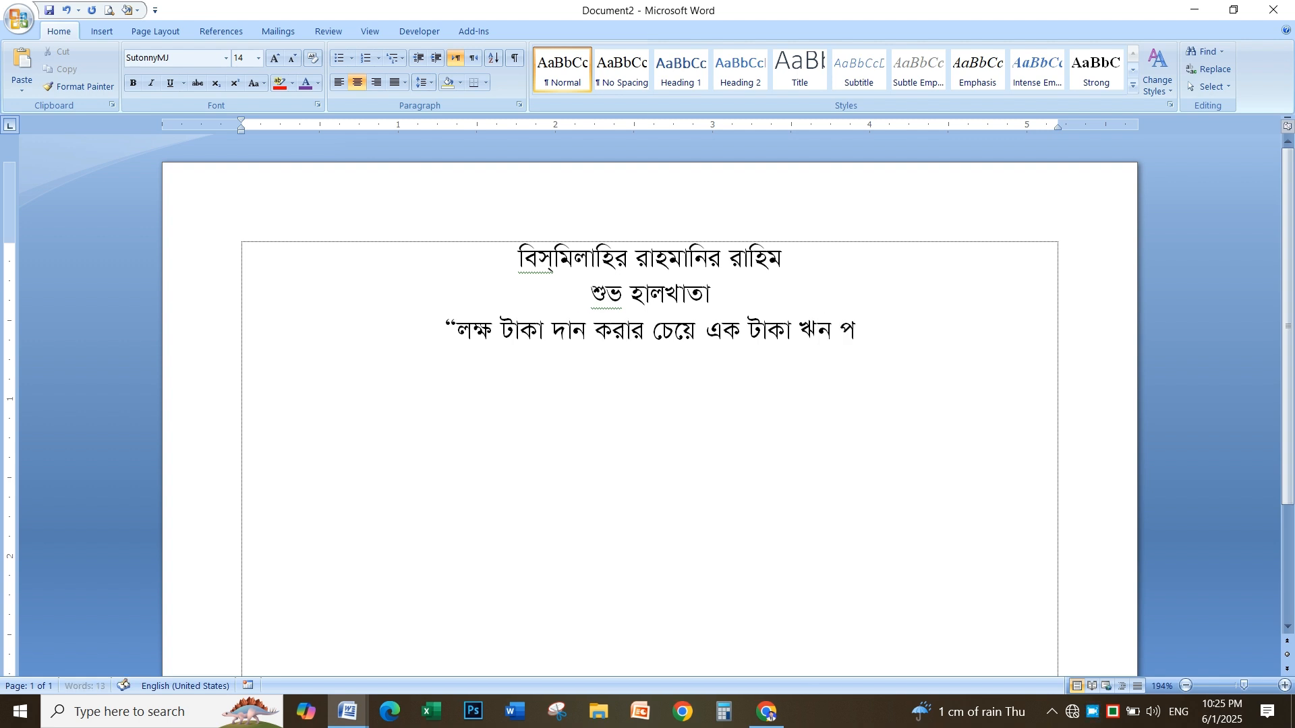
{"action": "type", "text": "রিশোধ"}
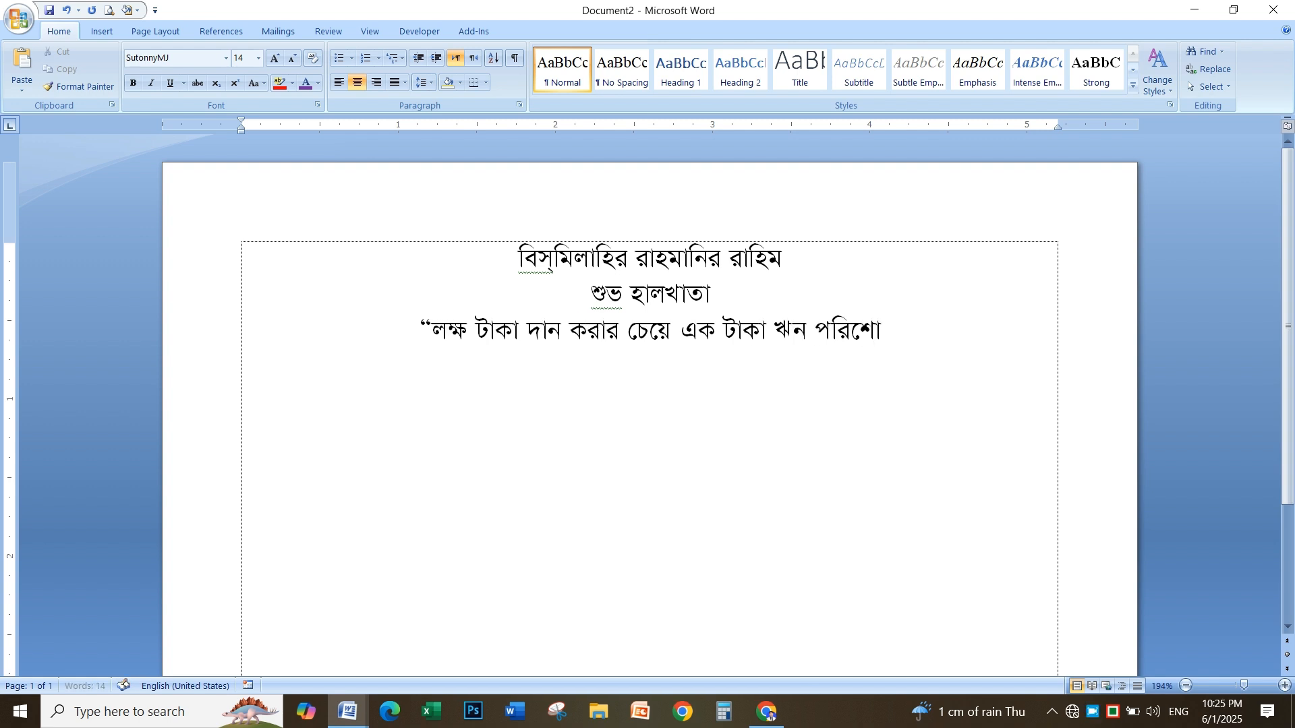
{"action": "type", "text": " করা উত্তম"}
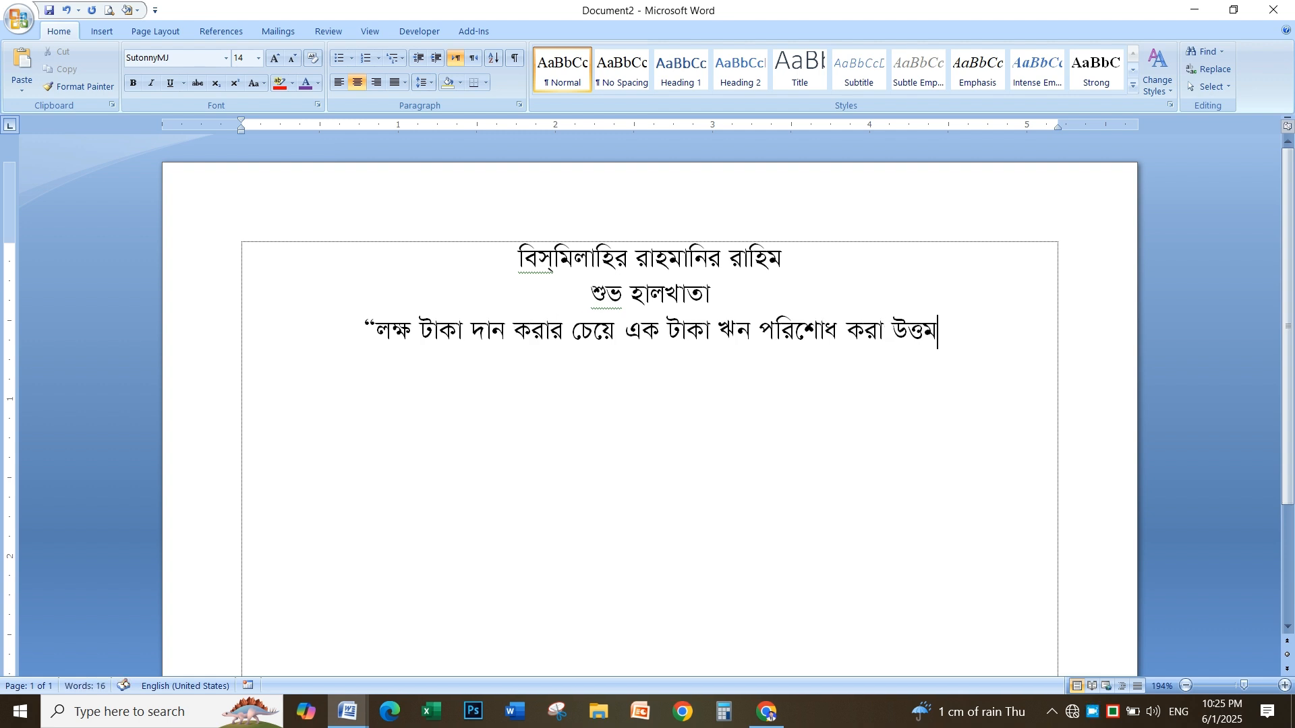
{"action": "type", "text": "\""}
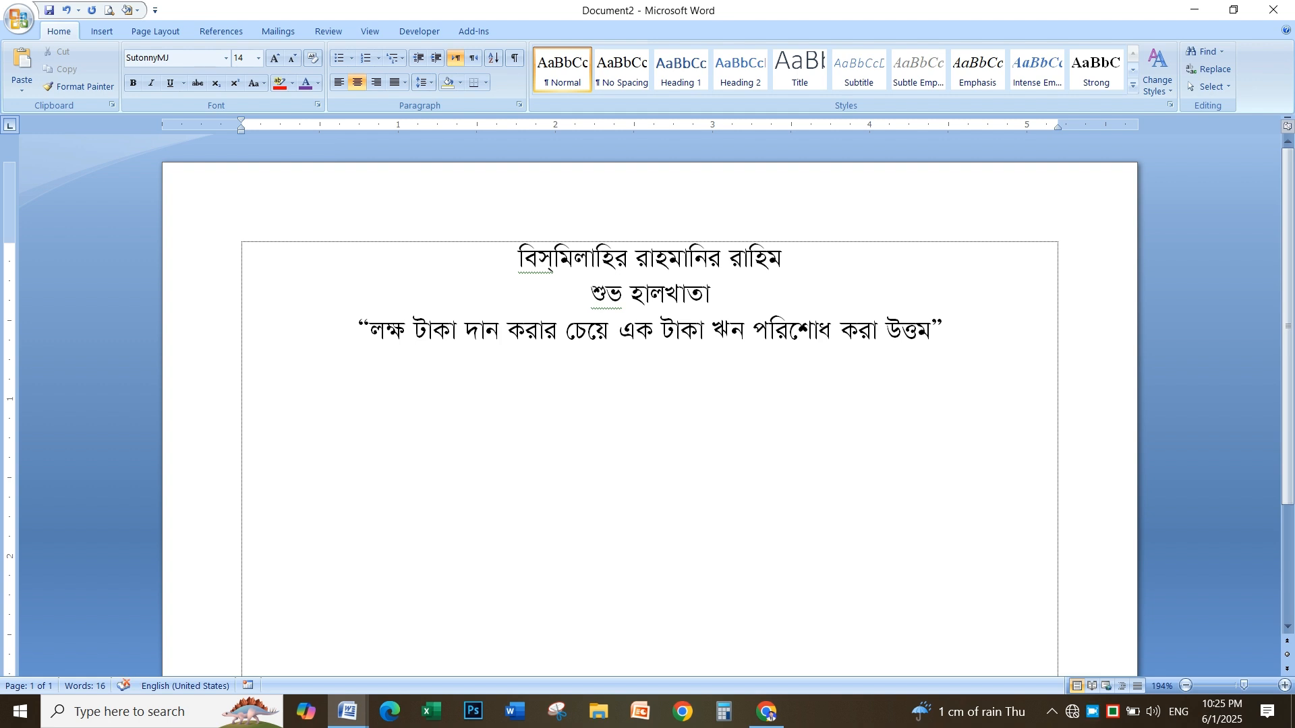
Add the salutation “জনাব,” below the quotation and begin the line under it with the greeting “আস্সালামু আলাইকুম ।”.
{"action": "type", "text": "জনাব, "}
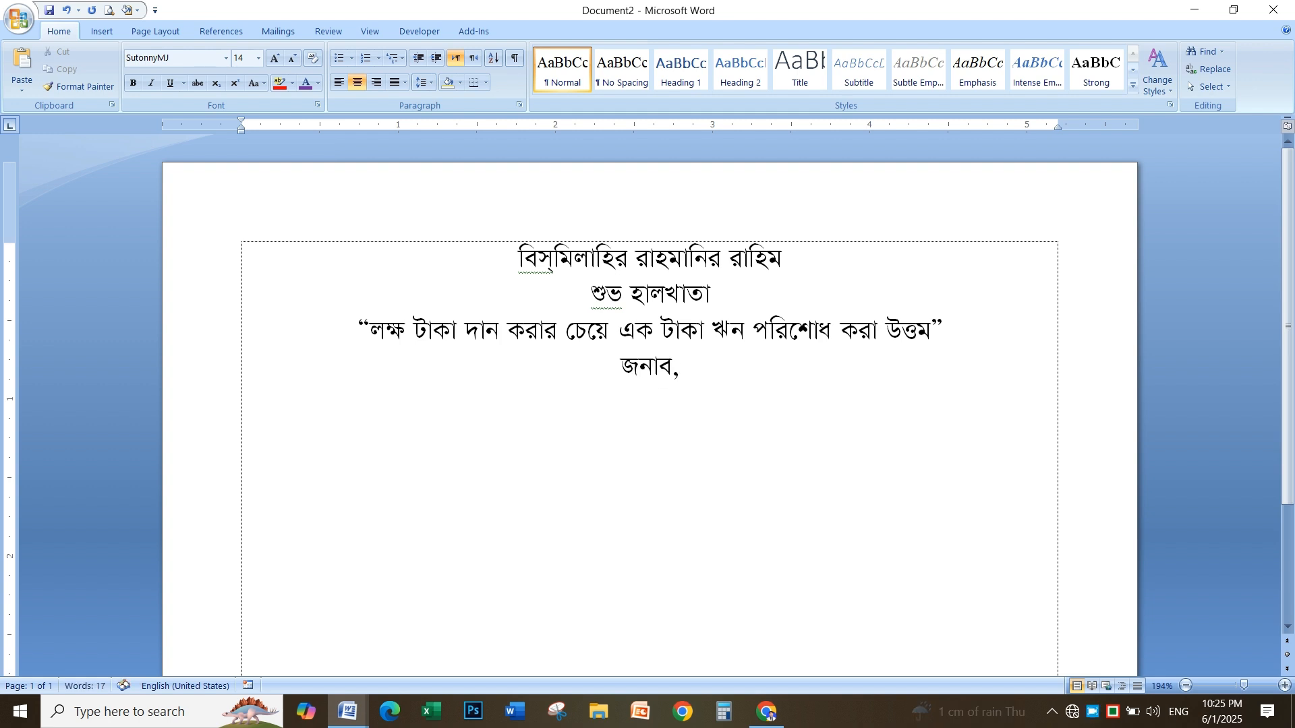
{"action": "type", "text": "আ"}
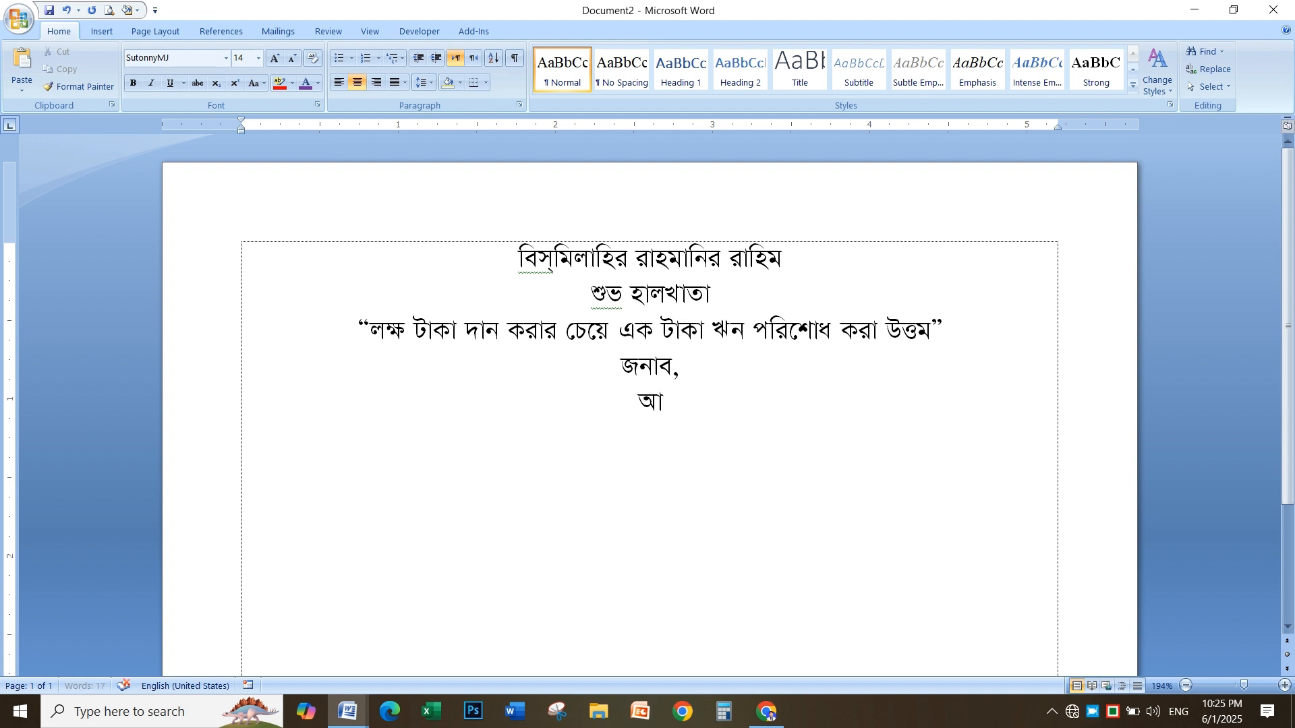
{"action": "type", "text": "সসাল"}
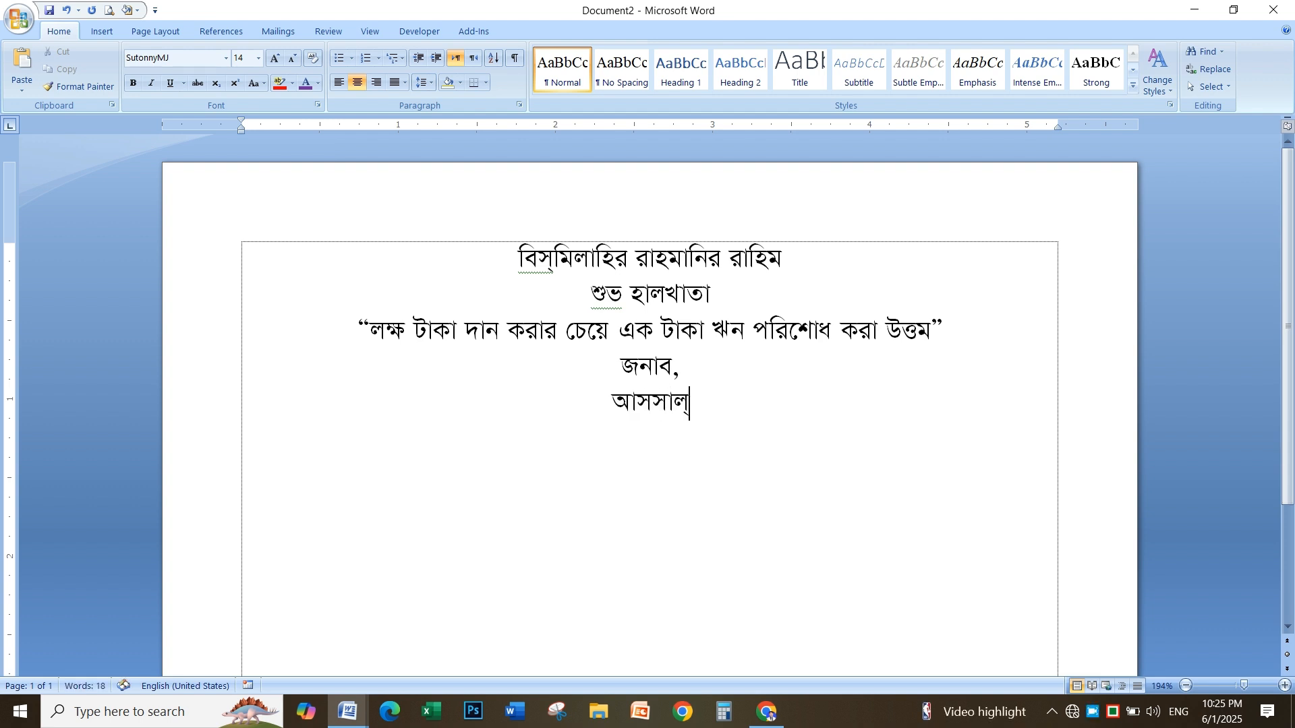
{"action": "type", "text": "ামু আলাইক"}
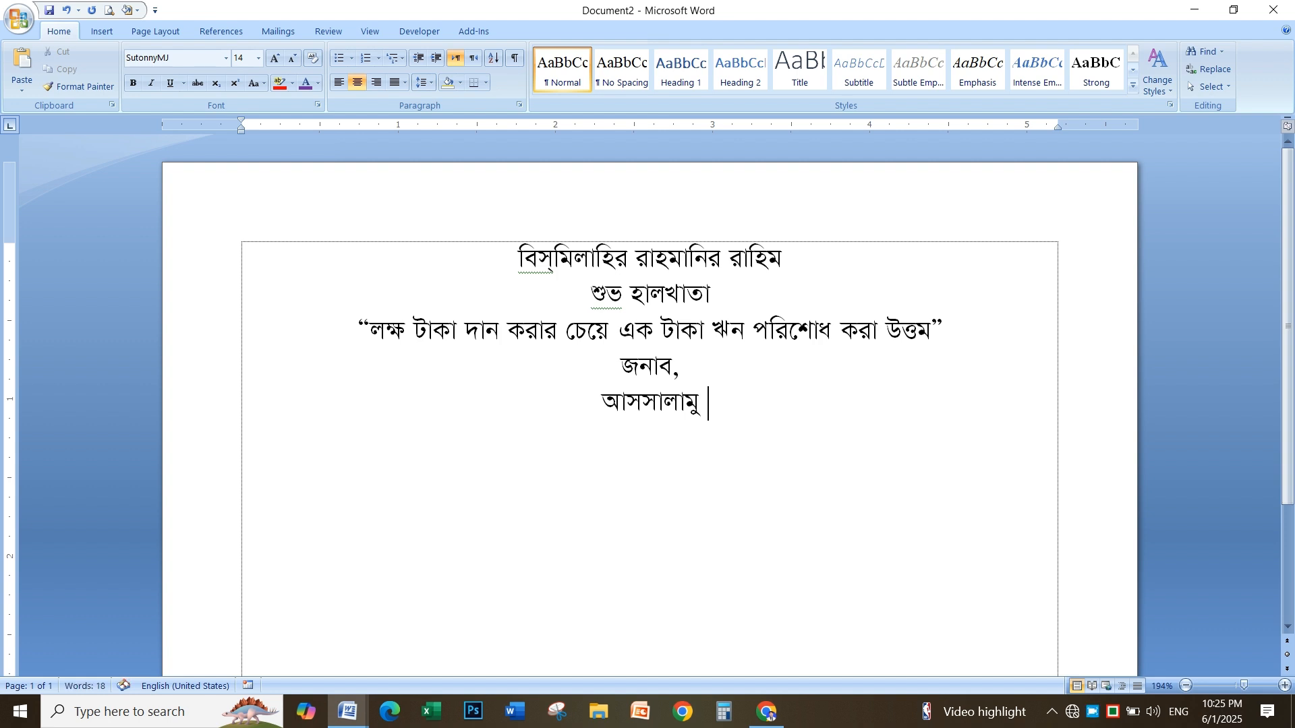
{"action": "type", "text": "ুম ।"}
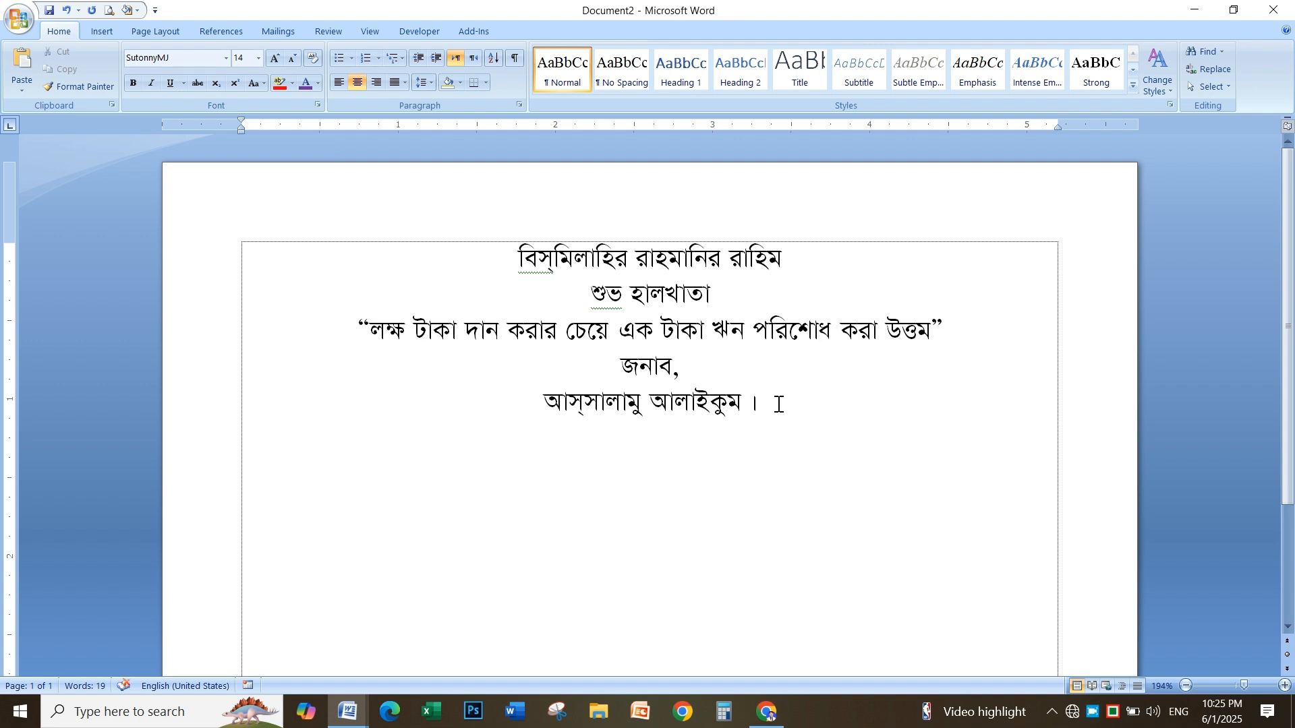
Continue the body text after the greeting with “পরম করুনাময় মহান আল্লাহ”.
{"action": "type", "text": " পরম প"}
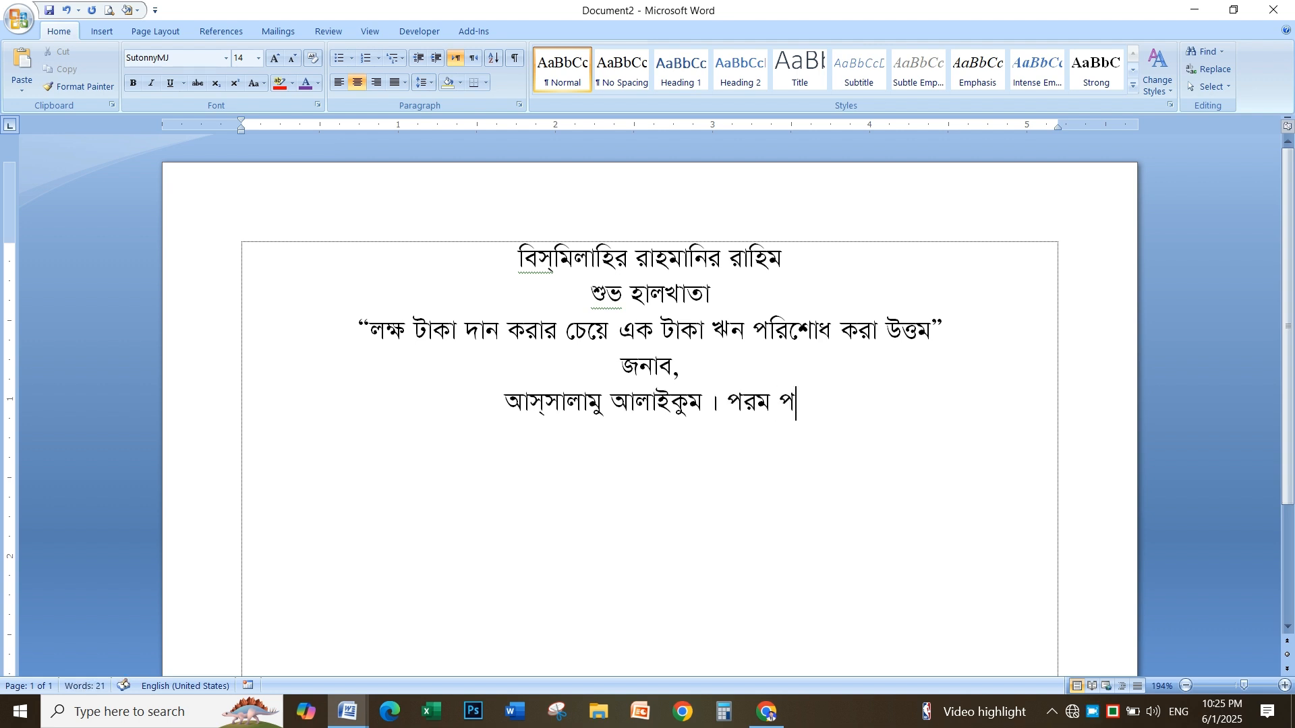
{"action": "key", "text": "BackSpace"}
{"action": "type", "text": "করুনাম"}
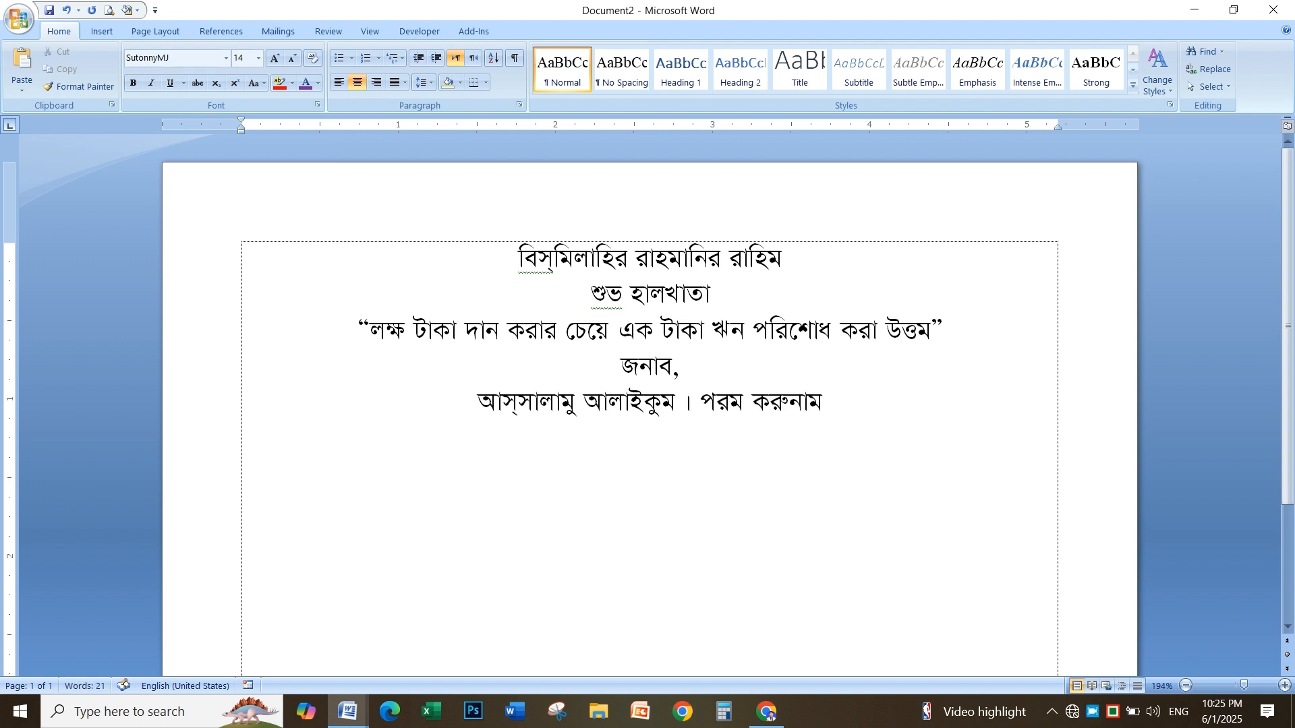
{"action": "type", "text": "য়"}
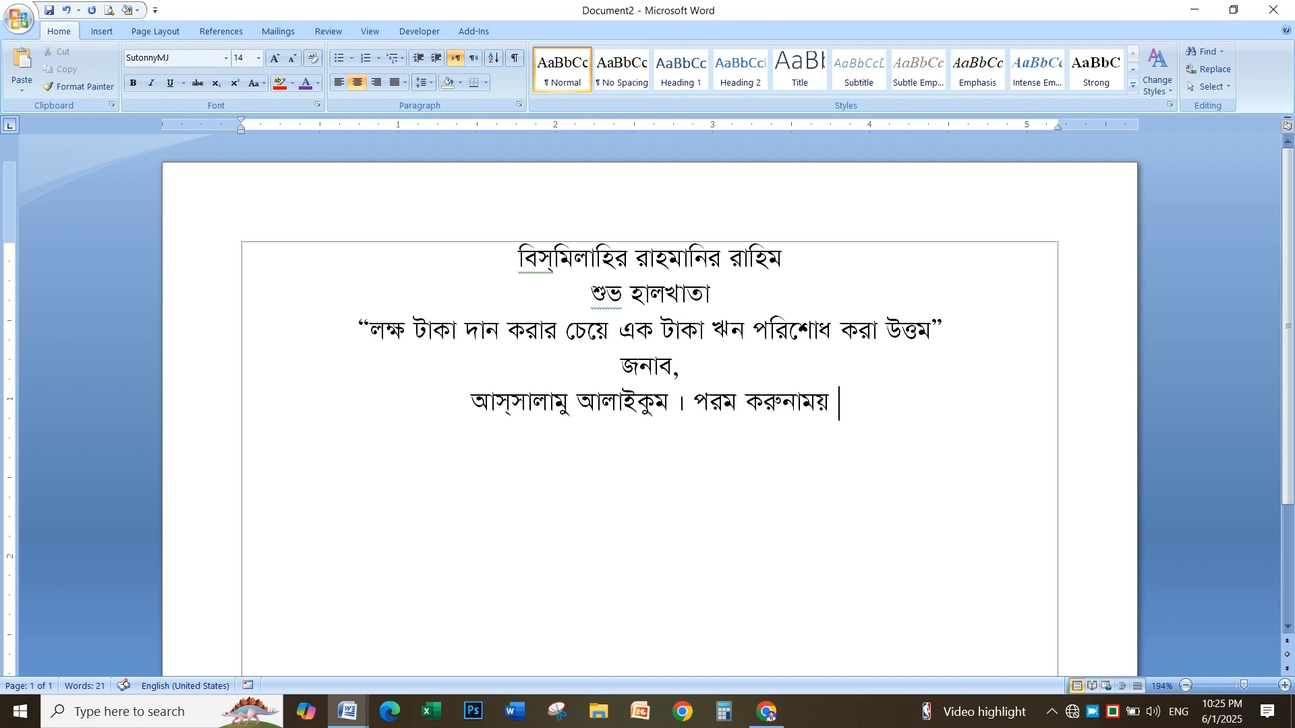
{"action": "type", "text": " মহান"}
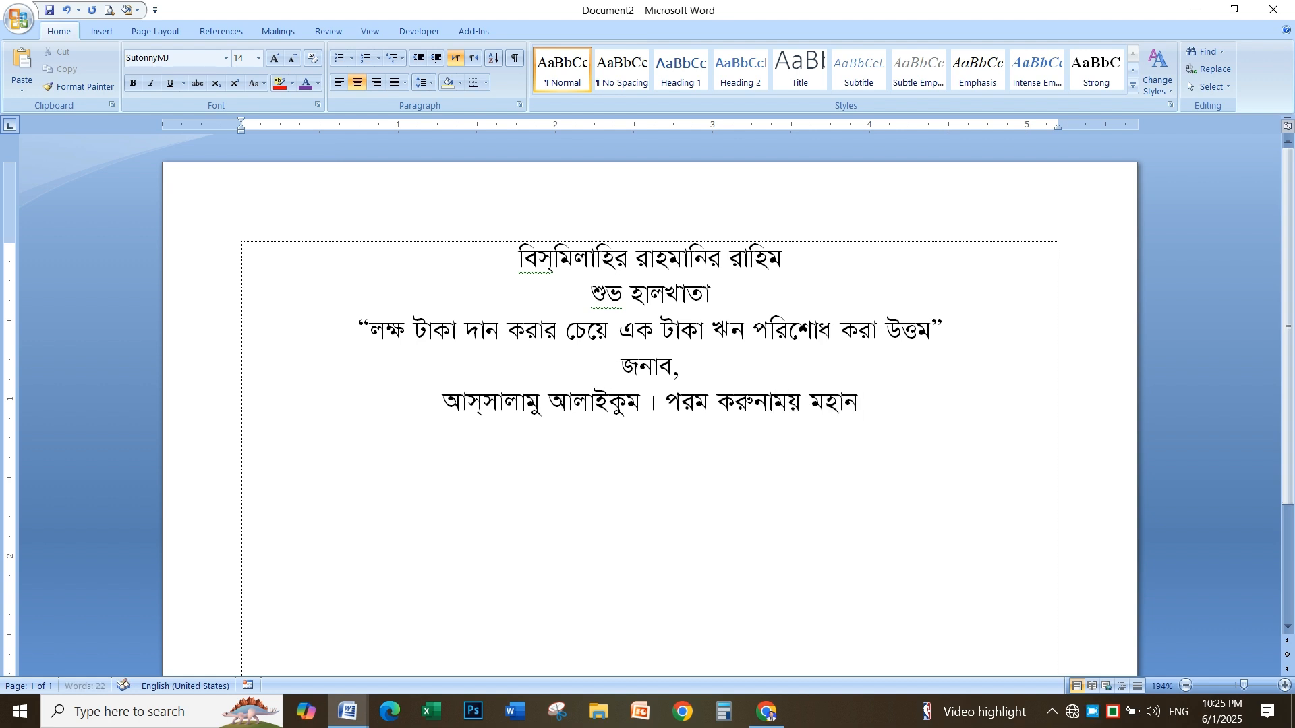
{"action": "type", "text": " আল্লাহ"}
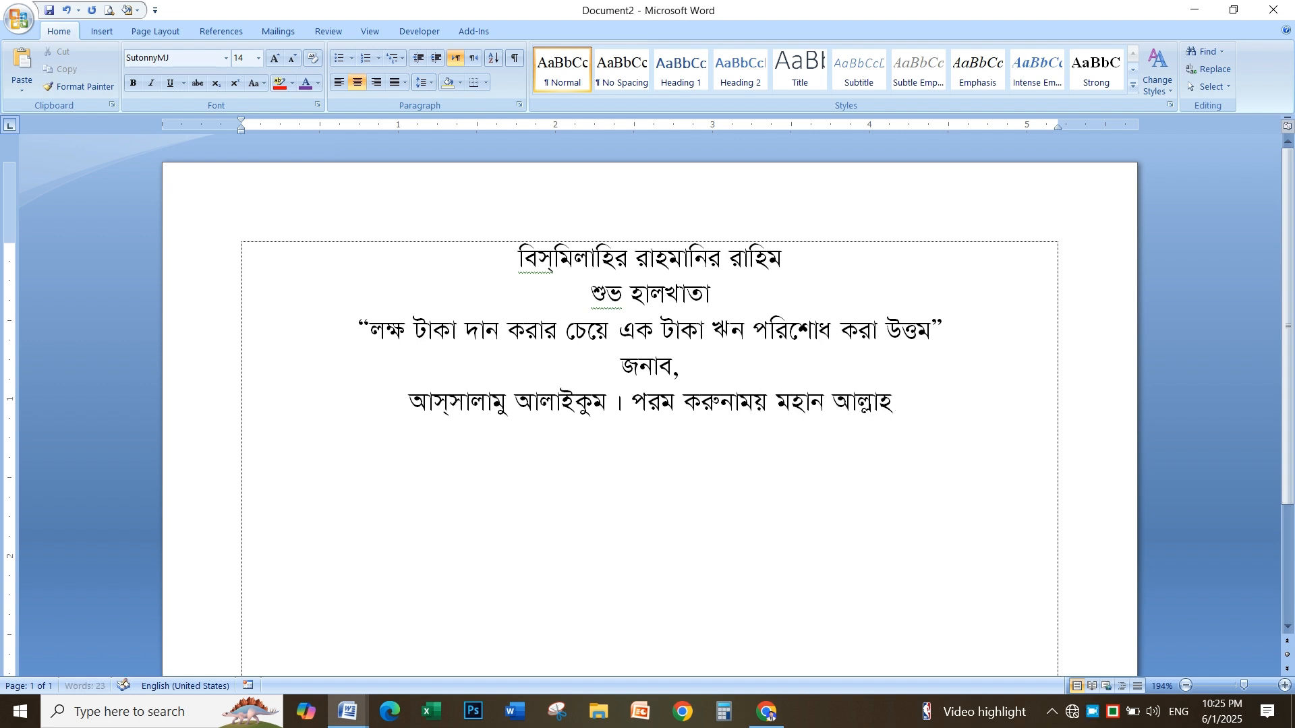